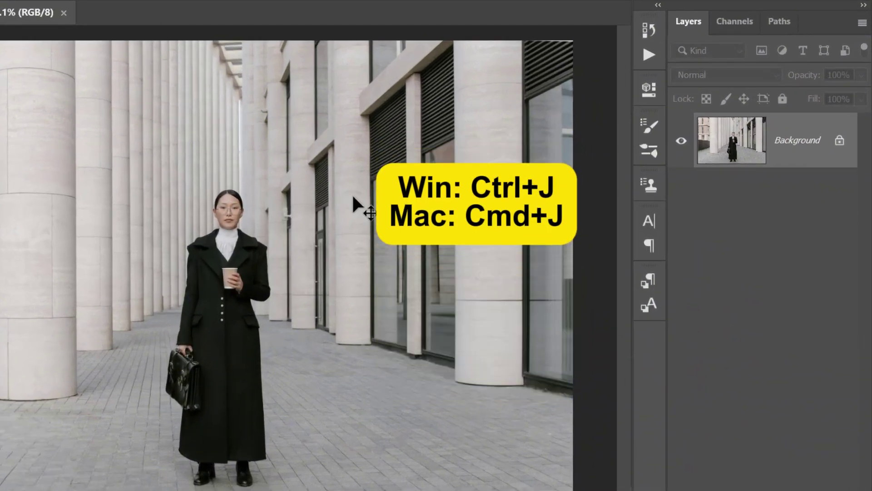
Duplicate the photo to Layer 1 and convert it to a smart object.
key(ctrl+j)
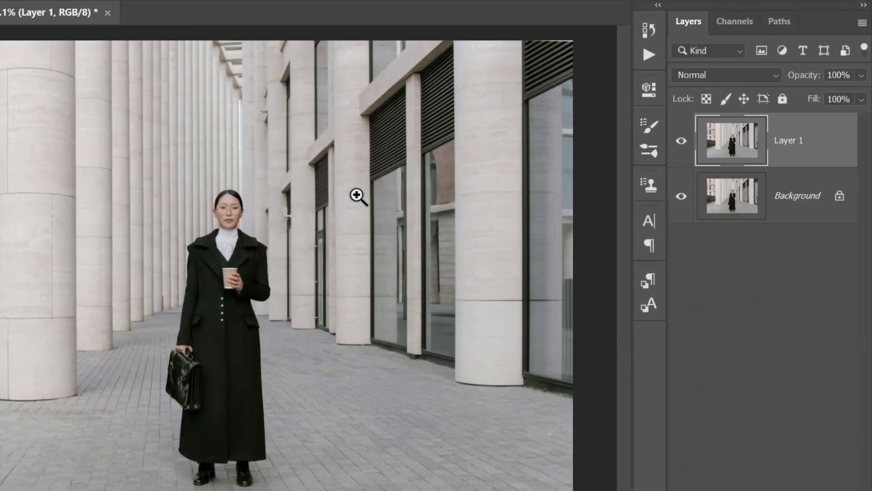
right_click(783, 136)
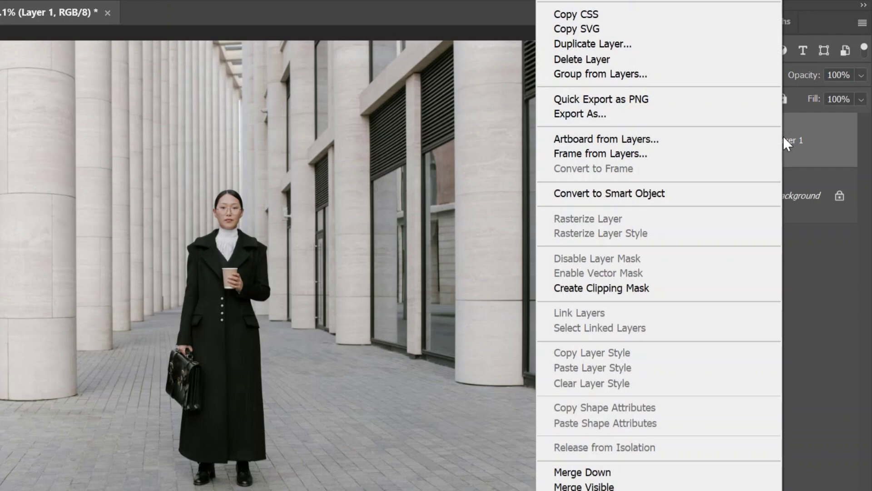
click(648, 193)
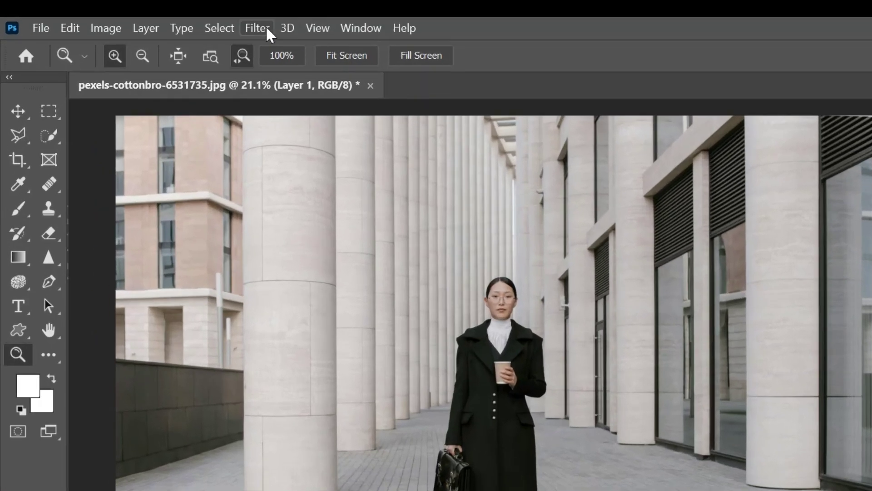
Open the Radial Blur filter settings for Layer 1.
click(266, 27)
mouse_move(299, 230)
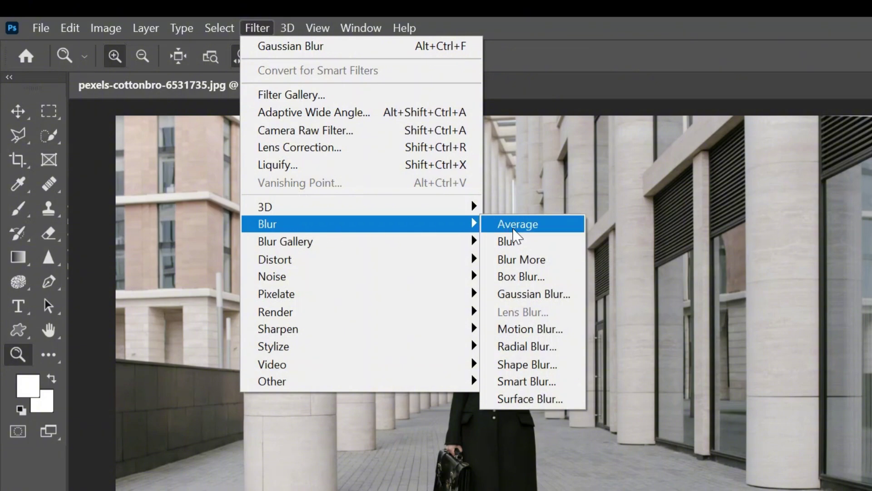
click(538, 348)
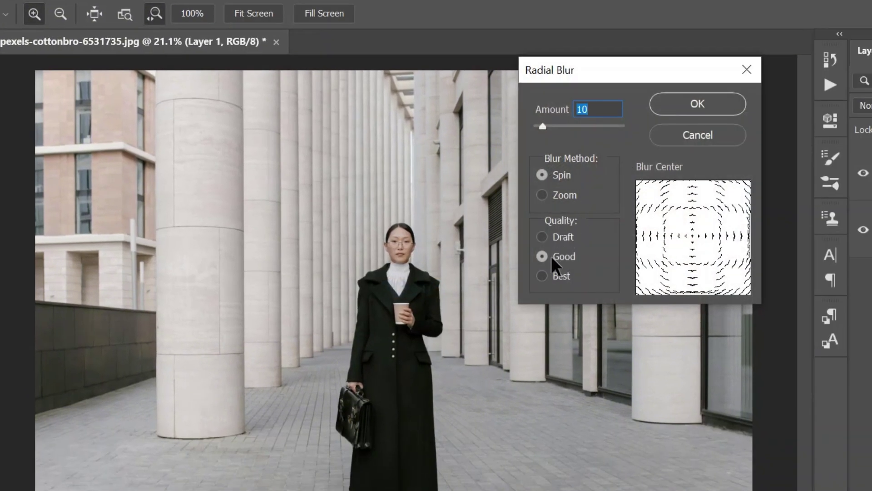
Apply a Radial Blur to Layer 1 with Zoom method, Best quality and Amount 80.
click(542, 276)
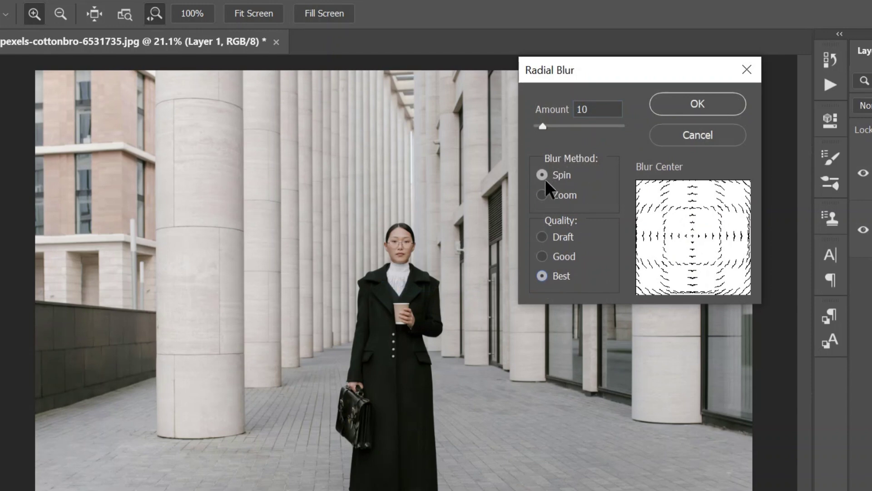
click(542, 195)
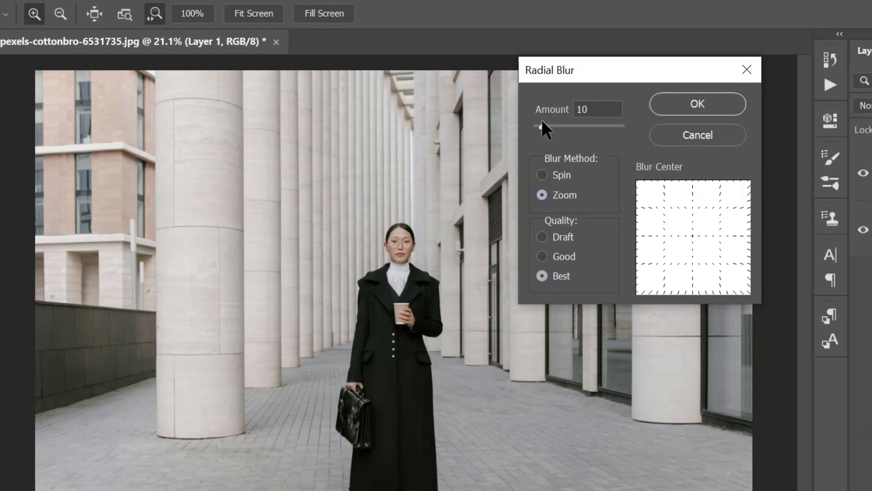
drag(544, 126, 607, 124)
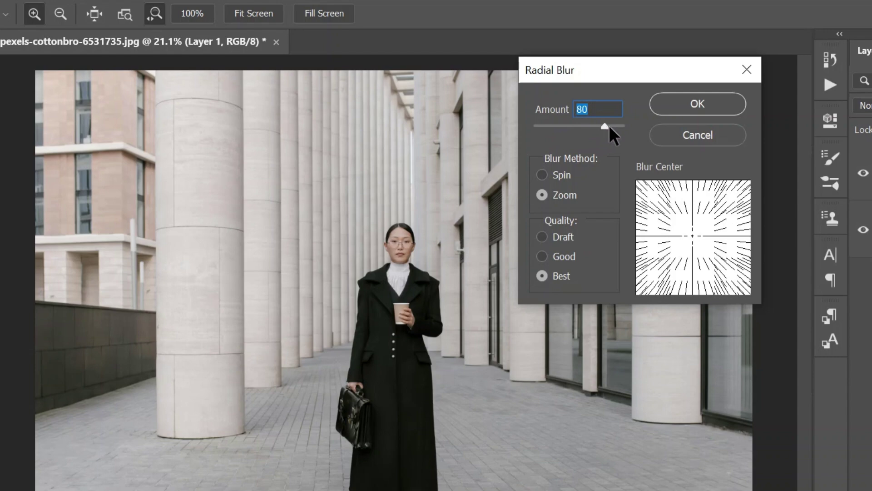
click(683, 103)
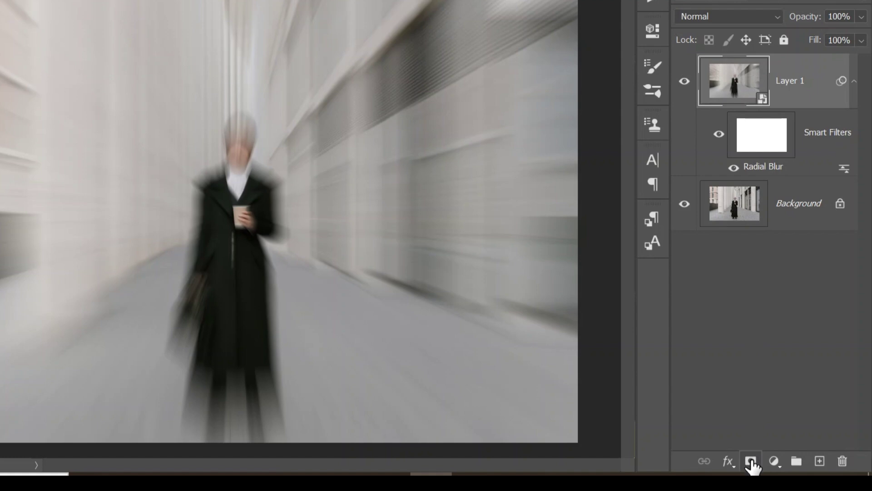
Add a layer mask to Layer 1 and invert it to black, hiding the zoom blur.
click(751, 462)
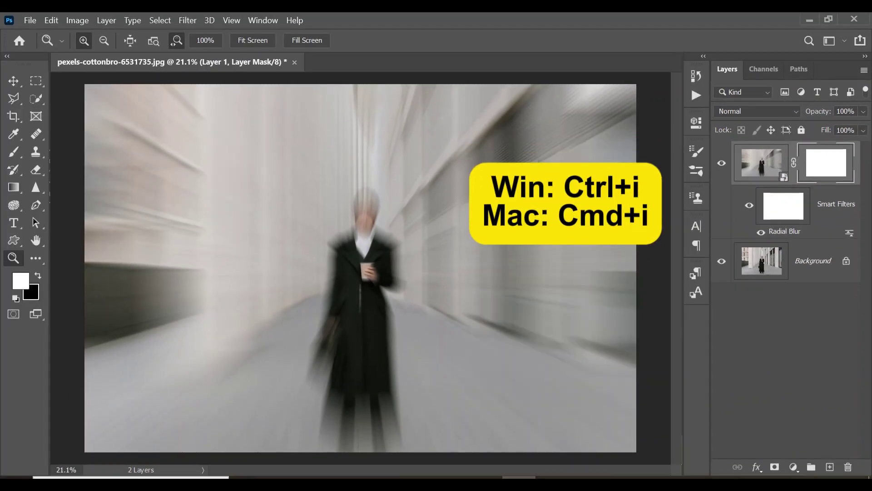
key(ctrl+i)
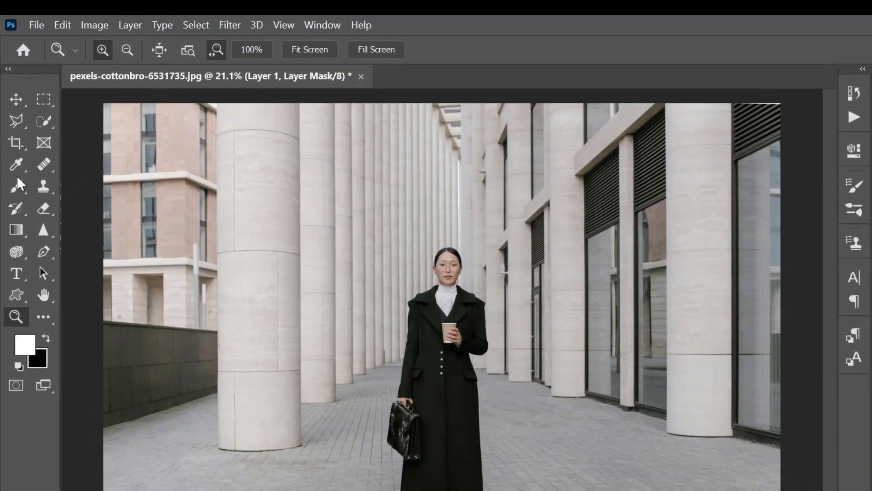
click(13, 151)
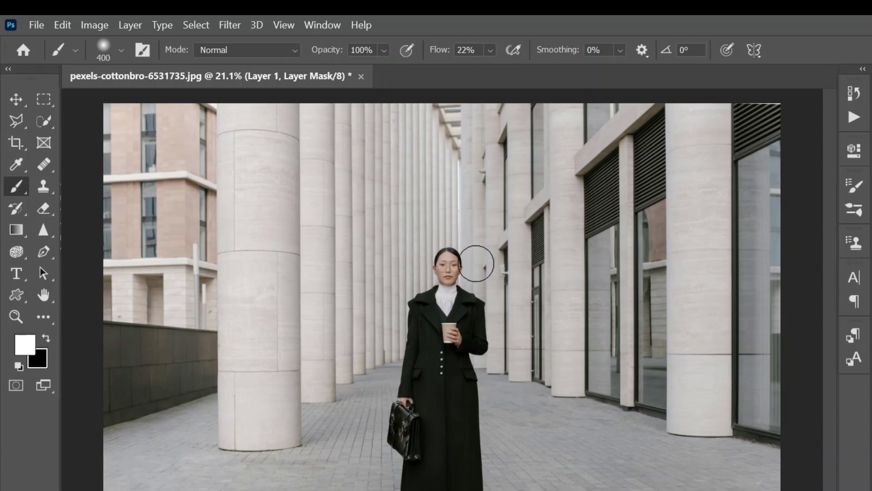
With an 1800 px Soft Round brush at 100% flow, reveal blur over the right and middle columns.
key(bracketright)
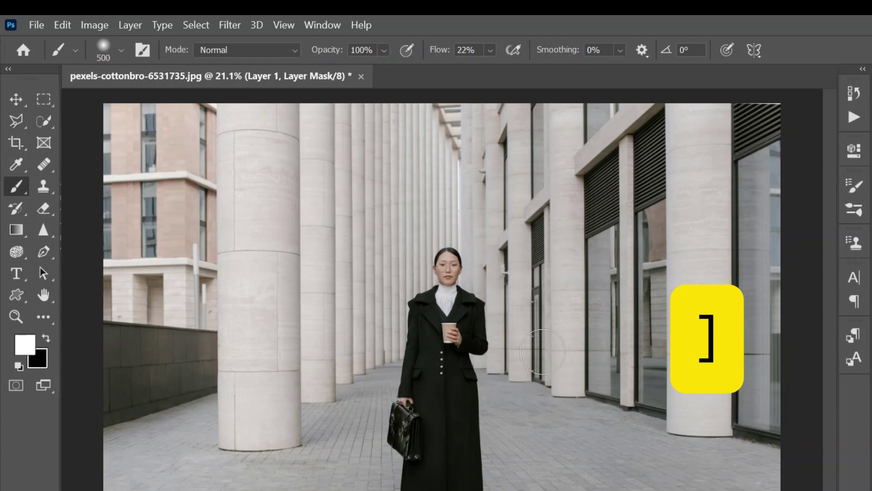
key(bracketright)
key(bracketright)
key(bracketright)
key(bracketright)
key(bracketright)
key(bracketright)
key(bracketright)
key(bracketright)
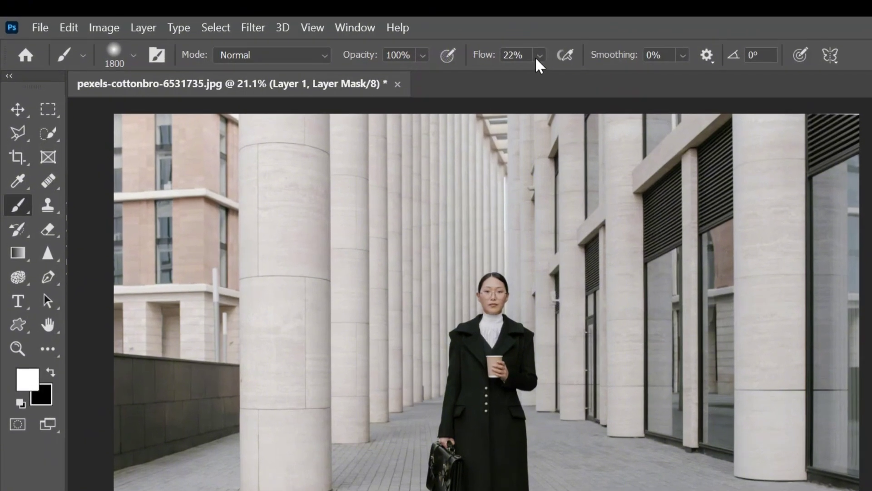
click(540, 55)
drag(550, 76, 653, 83)
click(133, 55)
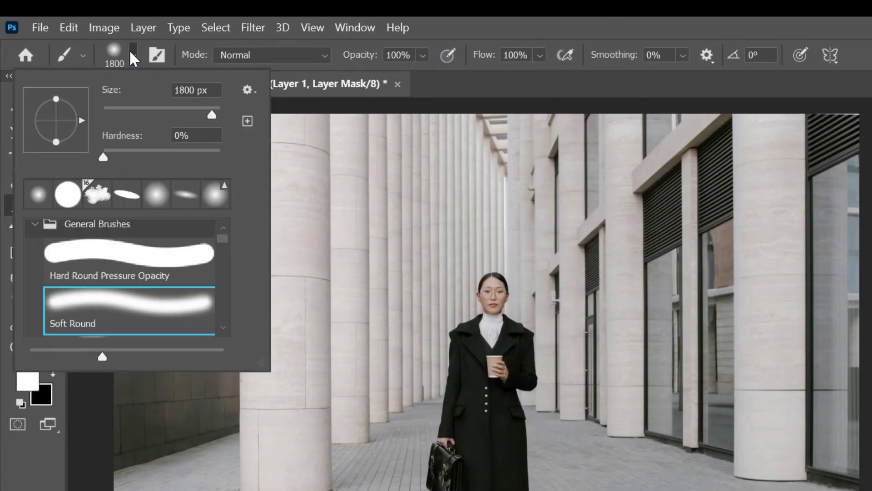
click(134, 57)
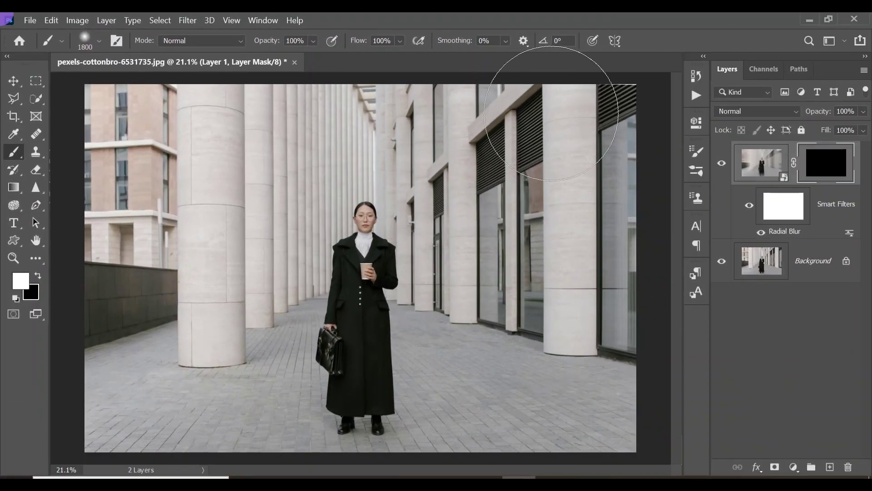
mouse_move(552, 113)
mouse_down()
mouse_move(604, 162)
mouse_move(621, 259)
mouse_move(605, 395)
mouse_move(563, 423)
mouse_up()
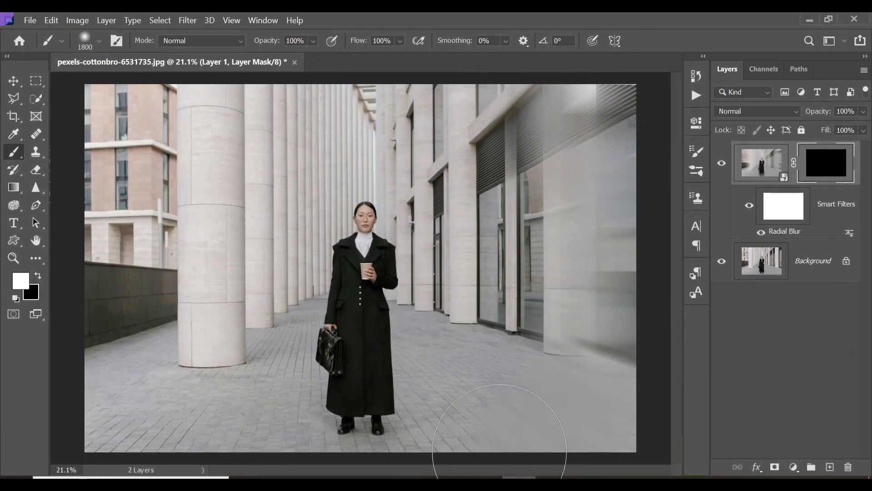
mouse_move(505, 423)
mouse_down()
mouse_move(448, 83)
mouse_move(97, 273)
mouse_move(205, 468)
mouse_move(497, 468)
mouse_up()
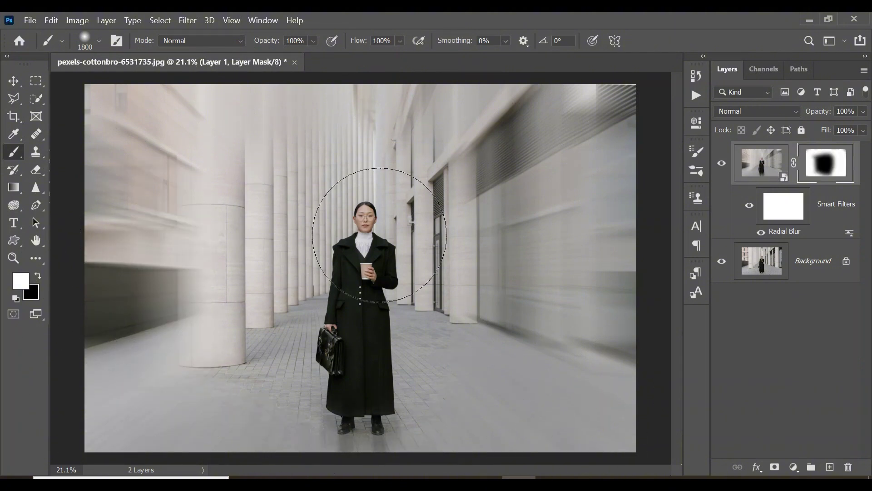
At 50% flow and 1400 px, reveal the blur over the left pillar, then shrink the brush.
click(399, 41)
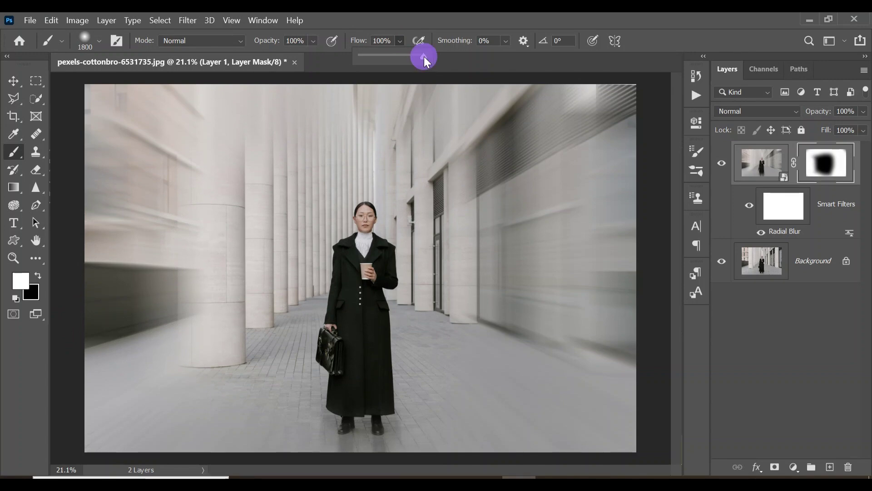
drag(423, 56, 386, 54)
key(bracketleft)
key(bracketleft)
key(bracketleft)
key(bracketleft)
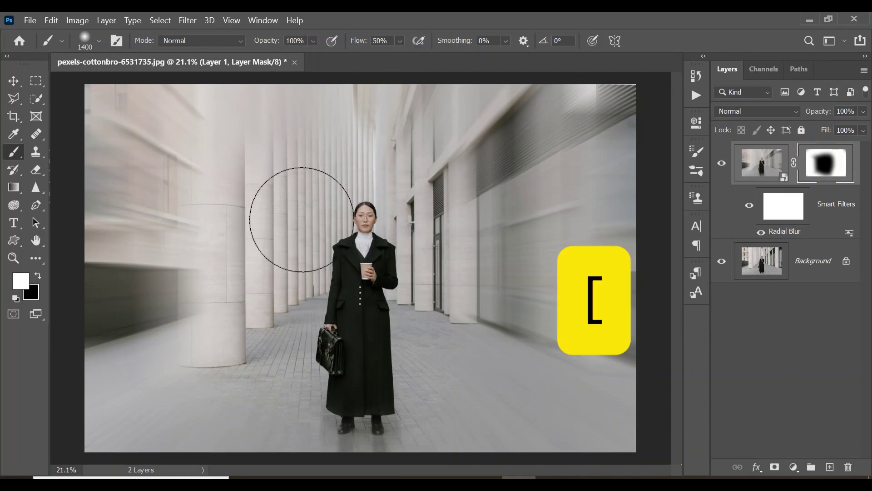
mouse_move(299, 173)
mouse_down()
mouse_move(261, 233)
mouse_move(255, 375)
mouse_move(267, 399)
mouse_move(339, 471)
mouse_move(454, 429)
mouse_move(456, 365)
mouse_move(277, 176)
mouse_move(263, 370)
mouse_up()
key(ctrl+z)
key(bracketleft)
key(bracketleft)
key(bracketleft)
key(bracketleft)
key(bracketleft)
key(bracketleft)
key(bracketleft)
key(bracketleft)
key(bracketleft)
key(bracketleft)
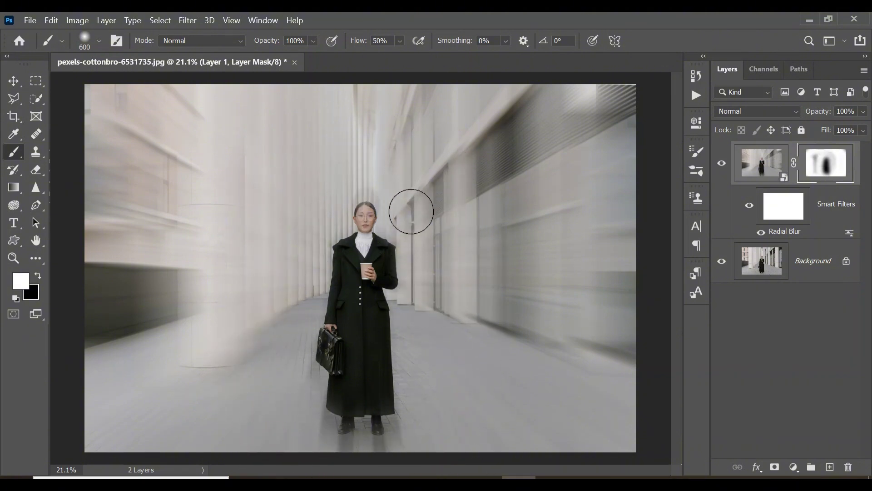
Zoom in on the woman's face and set the brush to 100% flow at 150 px.
key(z)
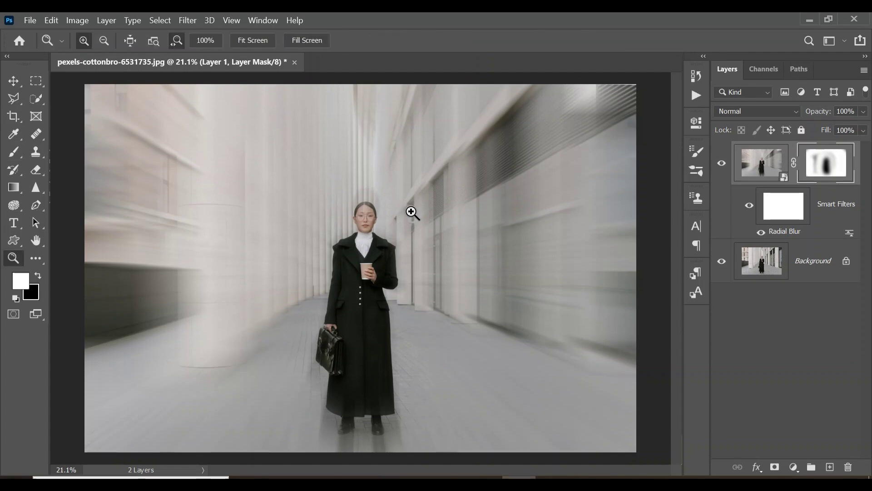
click(371, 223)
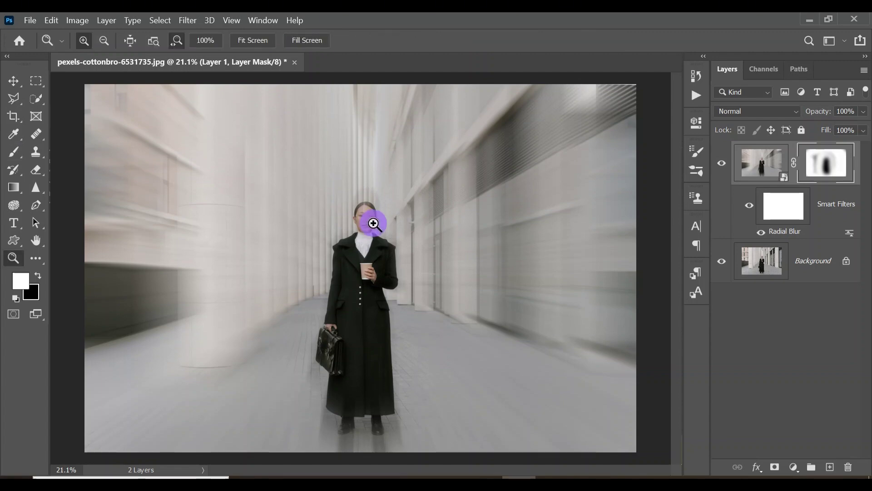
drag(373, 223, 436, 225)
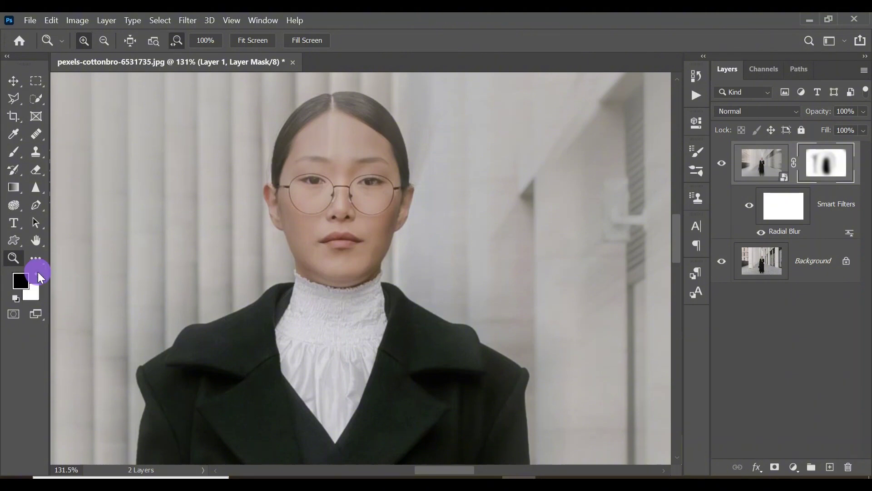
click(13, 153)
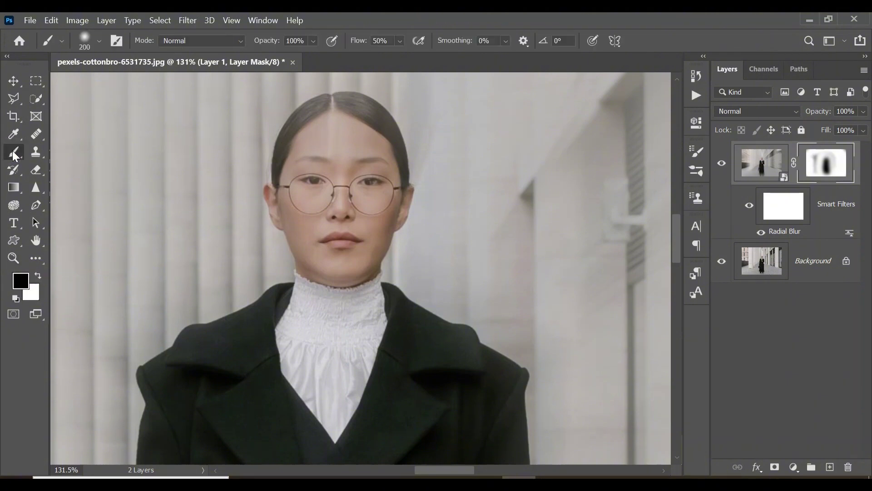
click(399, 41)
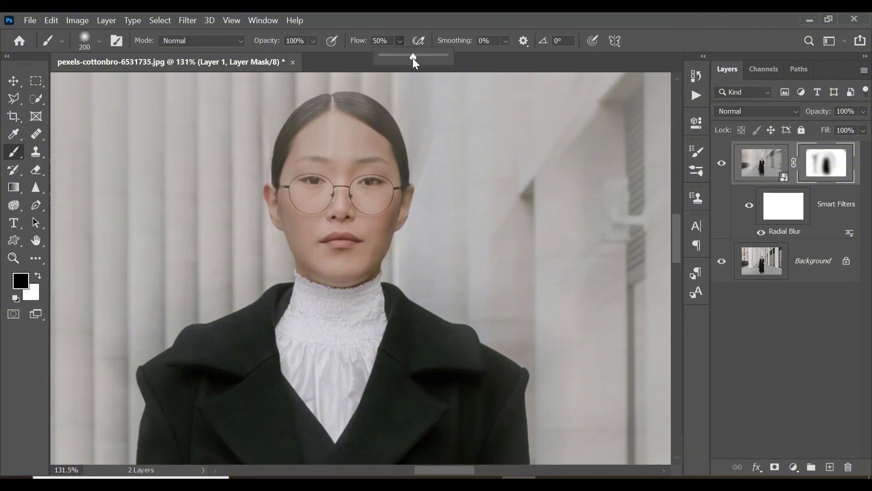
drag(414, 58, 464, 56)
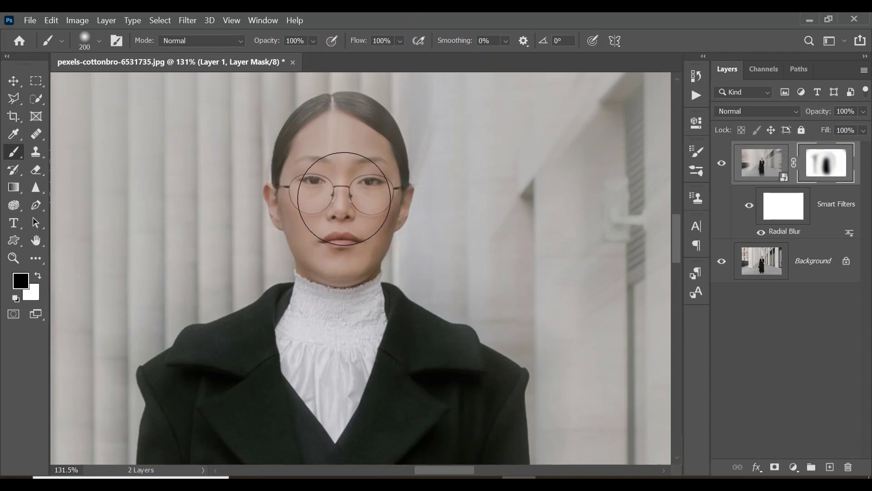
key(bracketleft)
key(bracketleft)
Paint black on the mask over her face and coat to keep them sharp.
click(314, 144)
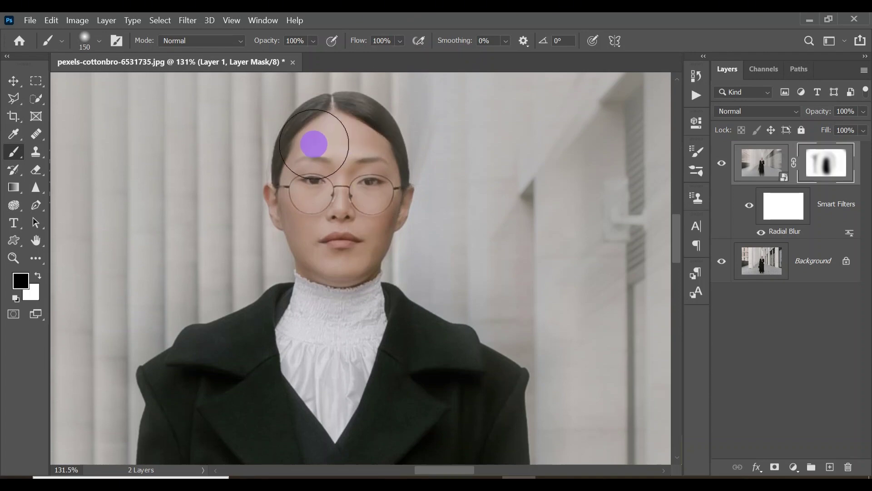
mouse_move(314, 144)
mouse_down()
mouse_move(314, 197)
mouse_move(350, 136)
mouse_move(371, 167)
mouse_move(350, 229)
mouse_move(312, 198)
mouse_move(301, 202)
mouse_move(276, 331)
mouse_move(454, 362)
mouse_up()
scroll(298, 167, down, 5)
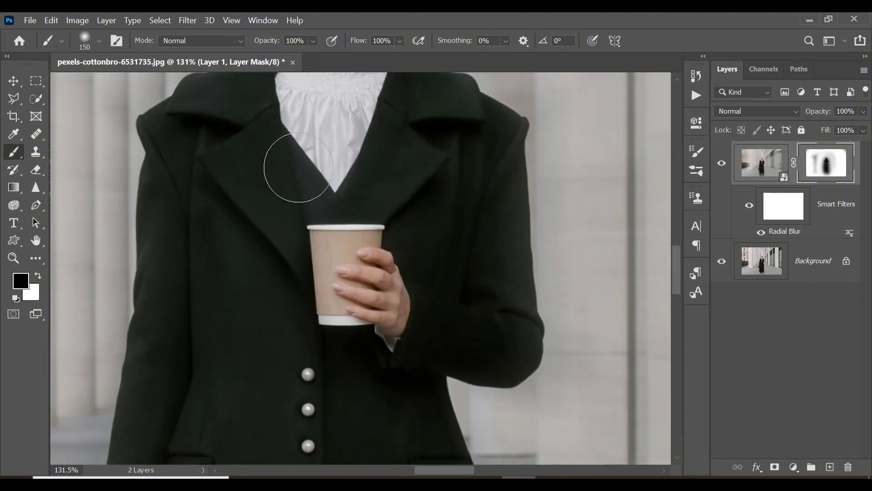
click(160, 359)
scroll(160, 360, down, 5)
click(558, 129)
scroll(559, 129, down, 5)
With a smaller brush, mask the blur off her shoes, then zoom back out.
key(bracketleft)
key(bracketleft)
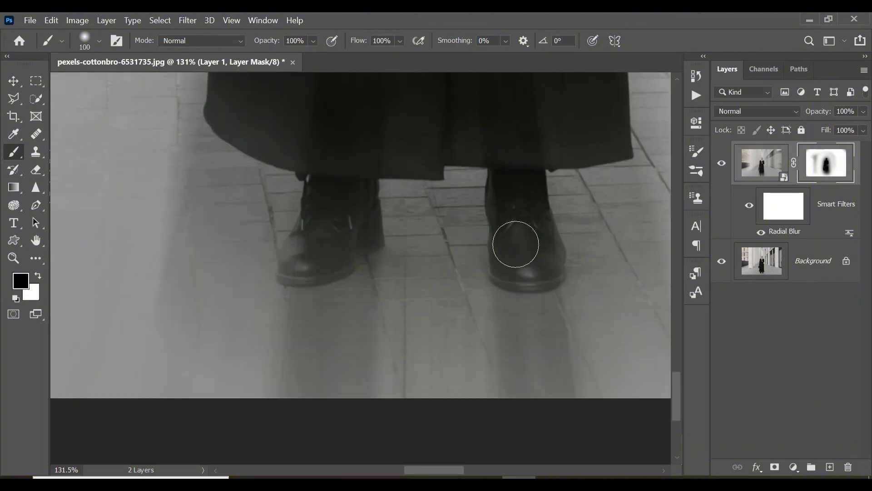
mouse_move(515, 244)
mouse_down()
mouse_move(516, 168)
mouse_move(259, 133)
mouse_move(234, 181)
mouse_up()
scroll(259, 132, up, 2)
scroll(551, 301, up, 5)
key(bracketright)
key(bracketright)
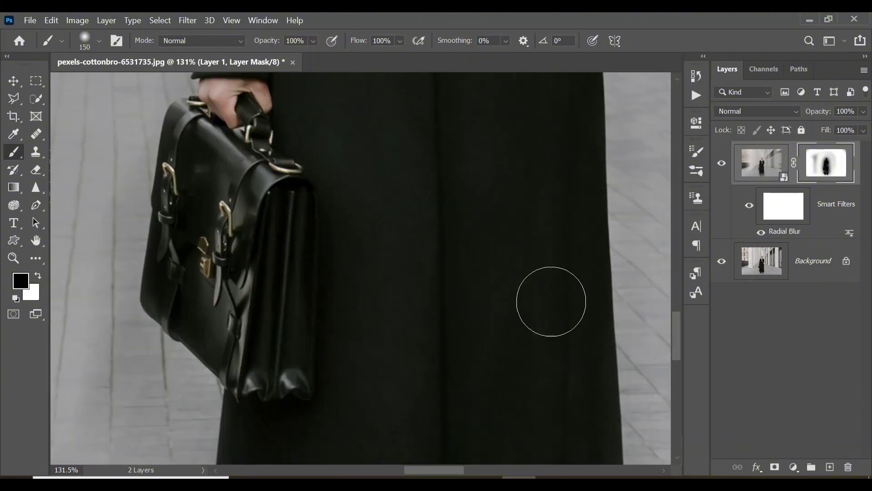
scroll(551, 301, up, 10)
key(z)
drag(569, 243, 497, 247)
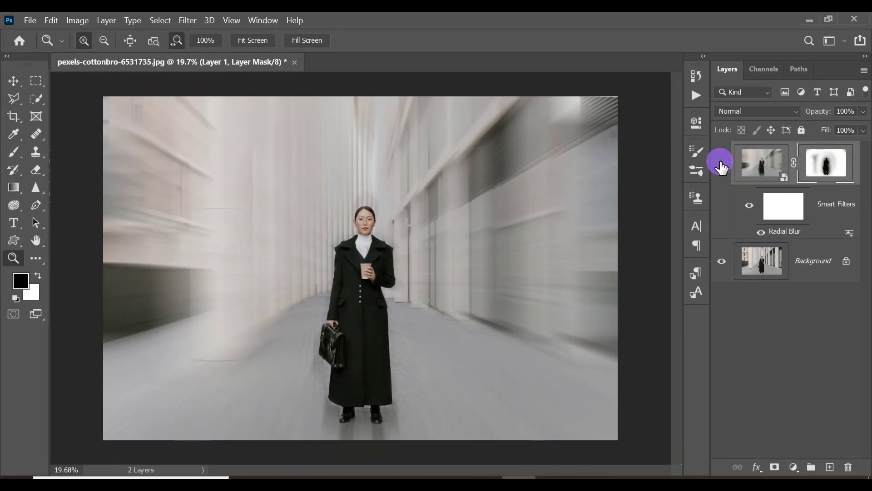
Toggle Layer 1's visibility off and on to compare with the original photo.
click(721, 164)
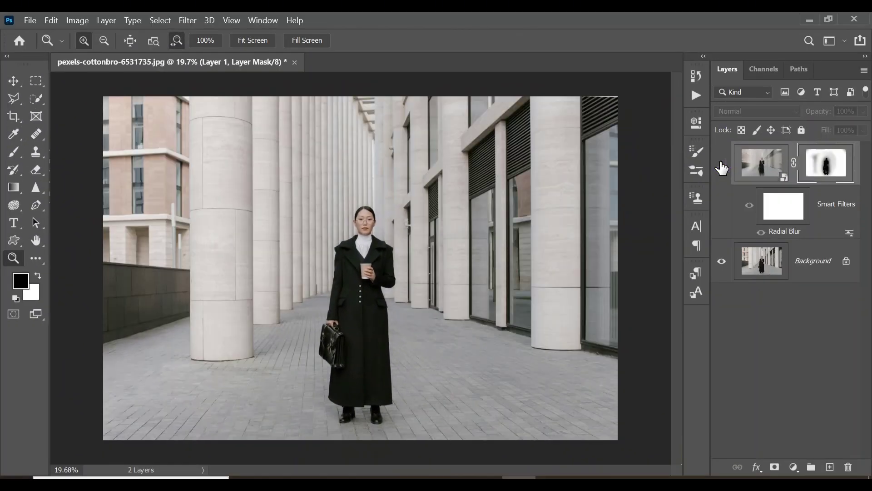
click(722, 164)
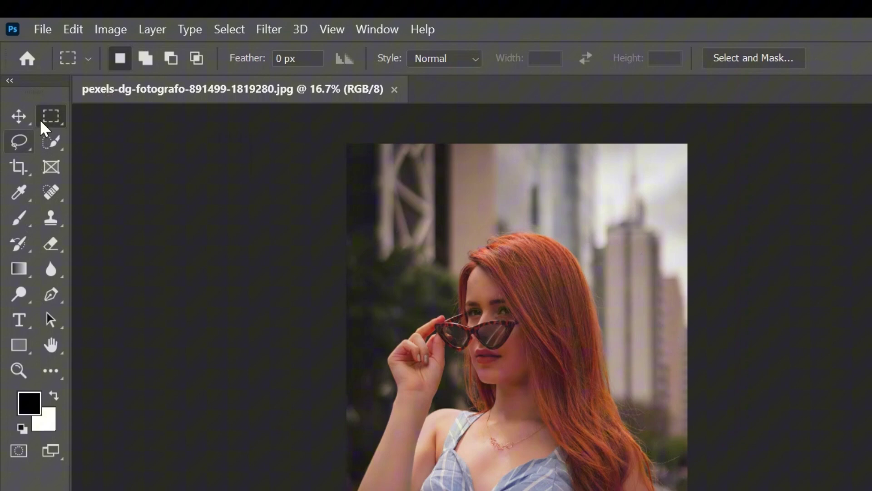
Copy a thin vertical strip through her face to a new layer and stretch it rightward.
click(34, 82)
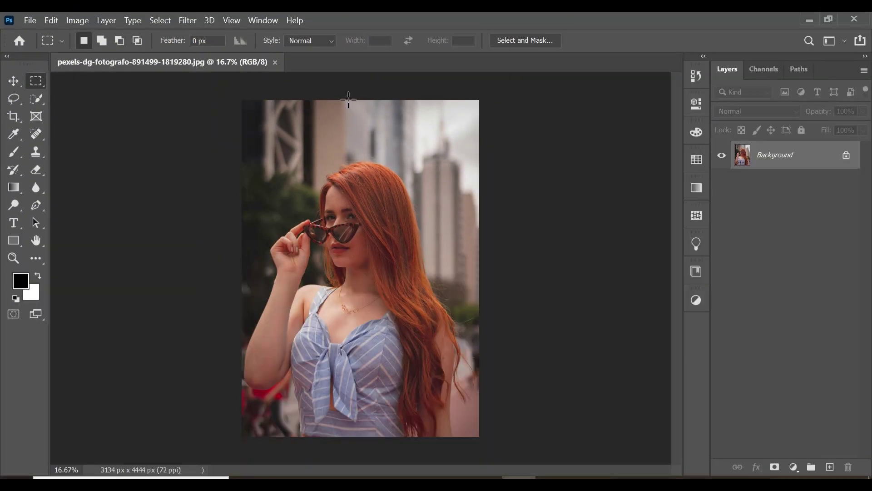
drag(349, 99, 354, 436)
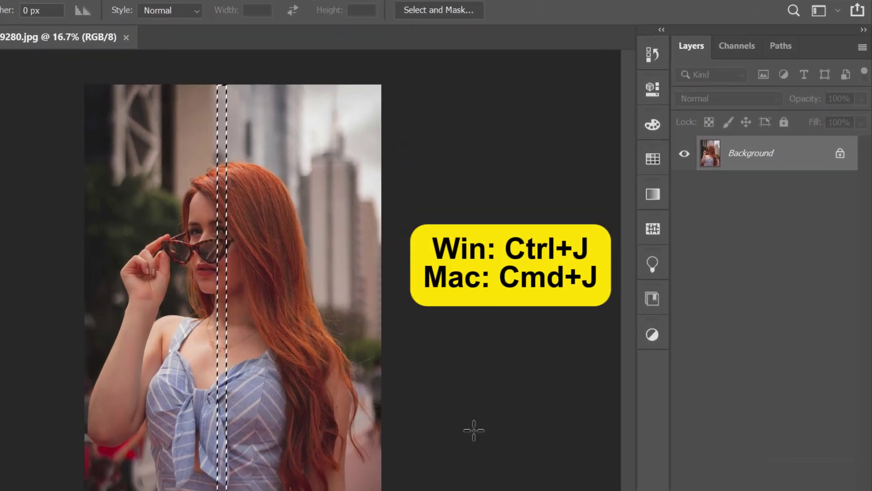
key(ctrl+j)
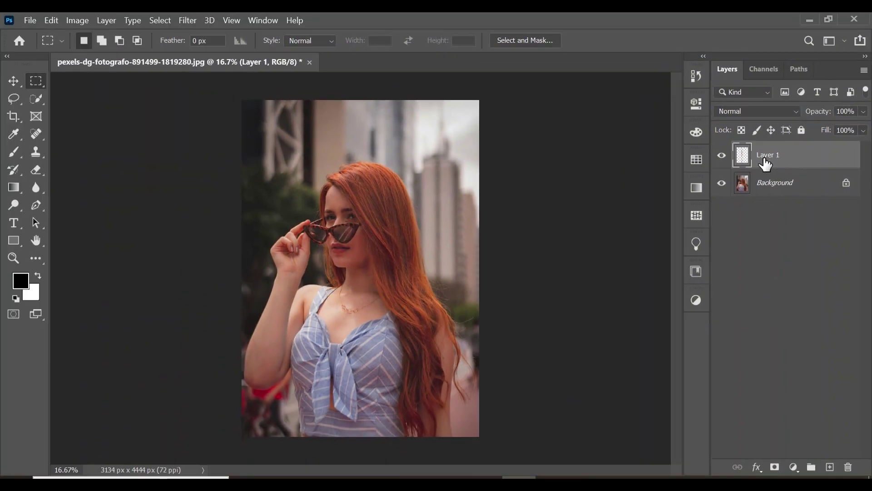
key(ctrl+t)
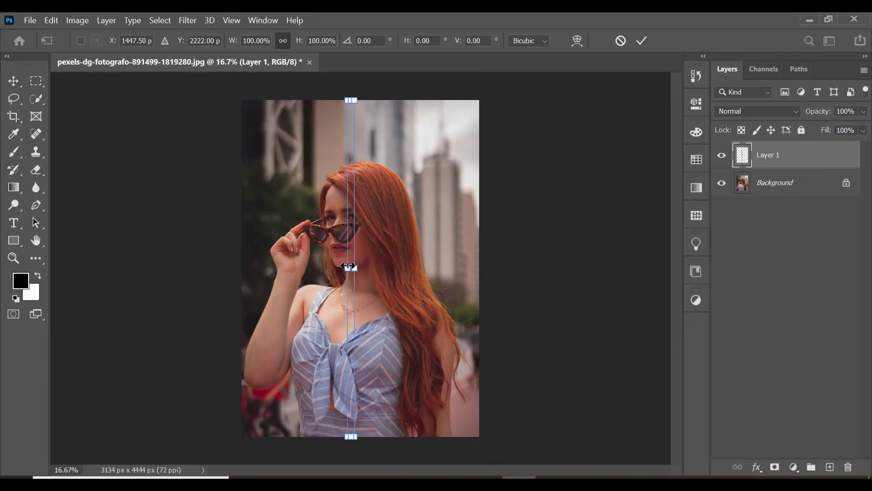
drag(354, 267, 478, 268)
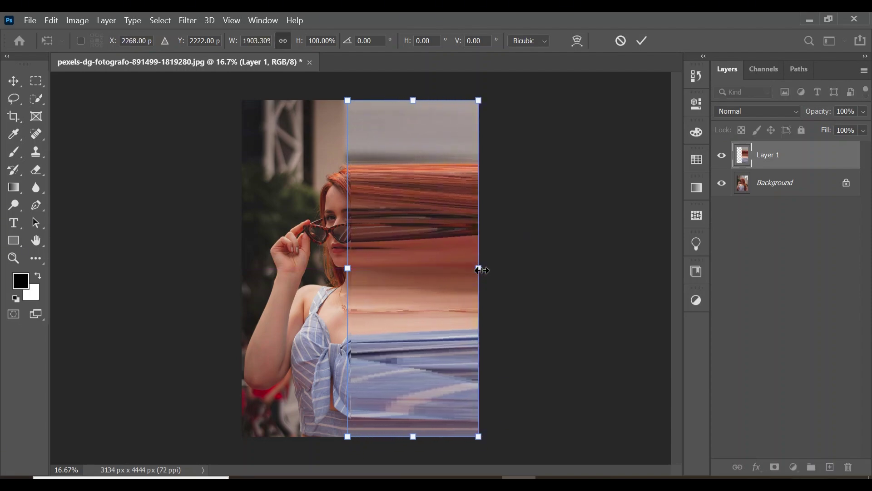
key(Return)
key(m)
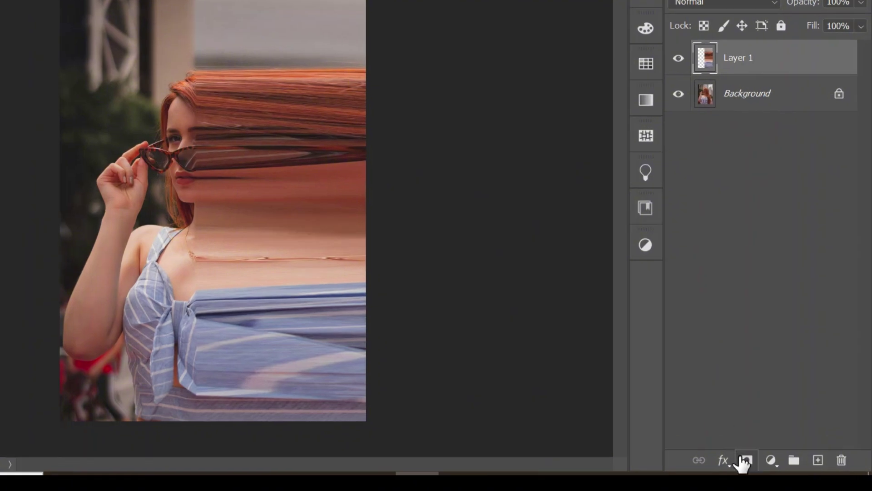
Mask the stretched strip with a black-to-white gradient dragged across her face.
click(775, 467)
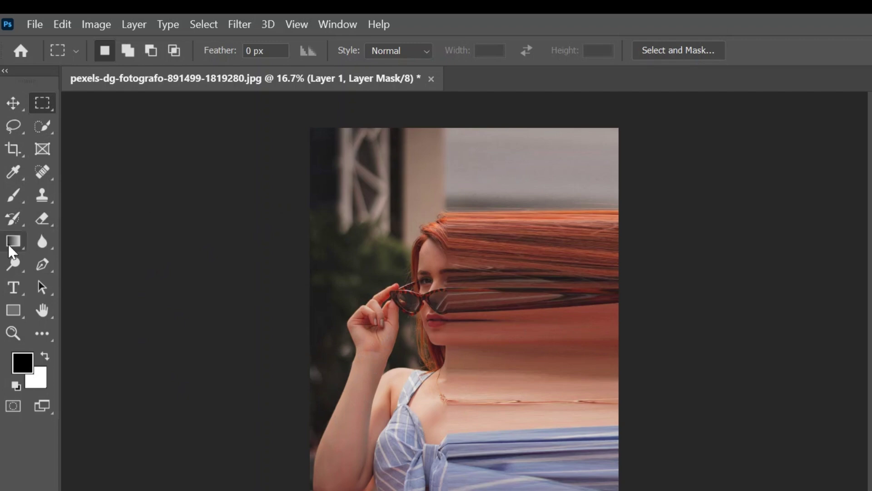
click(9, 245)
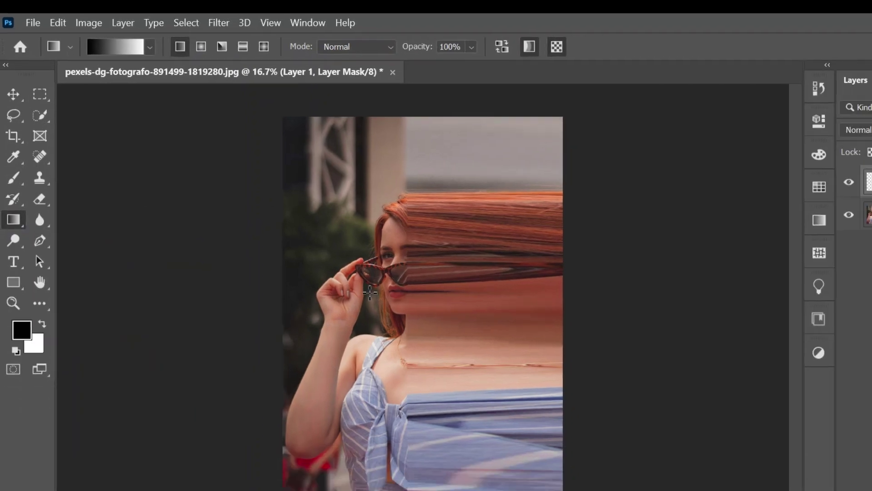
drag(370, 292, 517, 291)
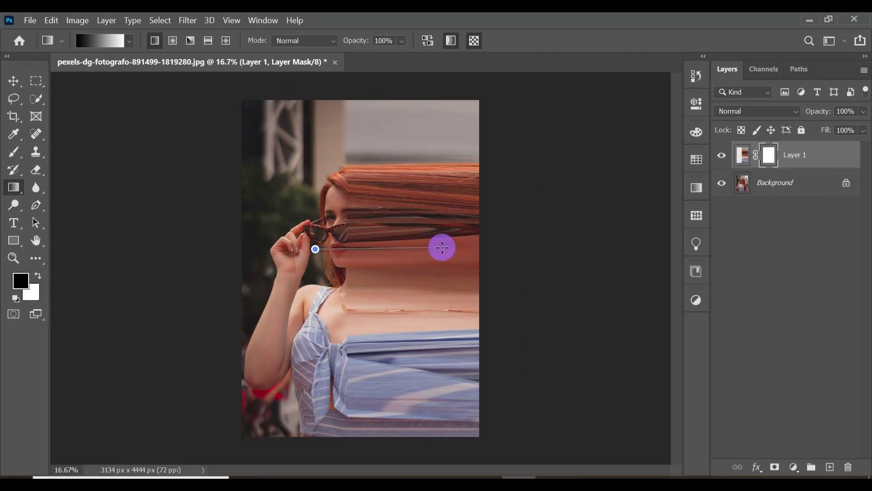
drag(442, 247, 444, 247)
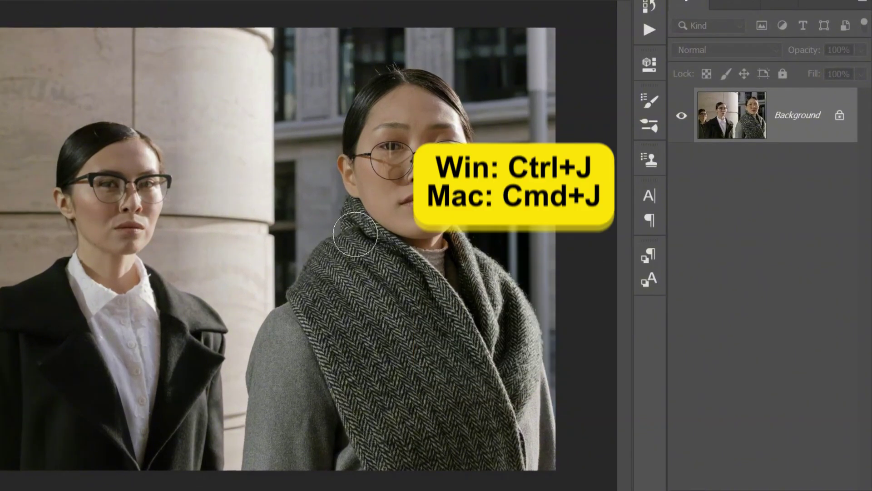
Duplicate the women's portrait and convert the copy to a smart object.
key(ctrl+j)
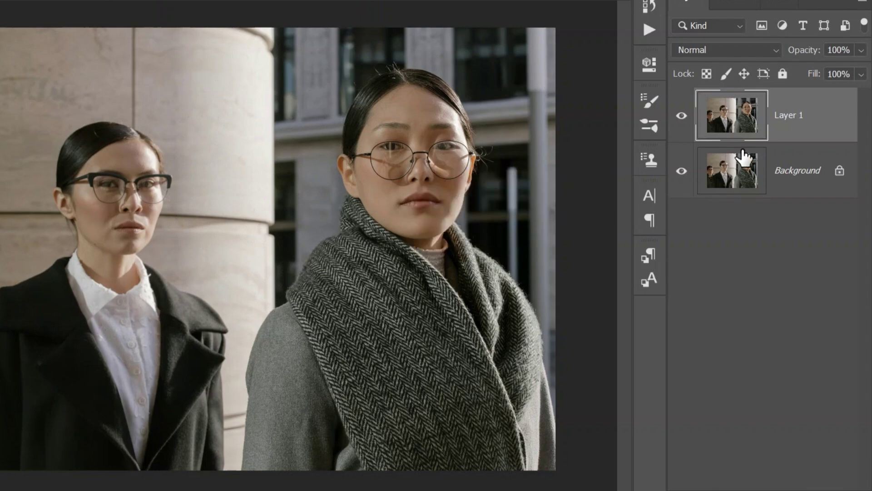
right_click(785, 102)
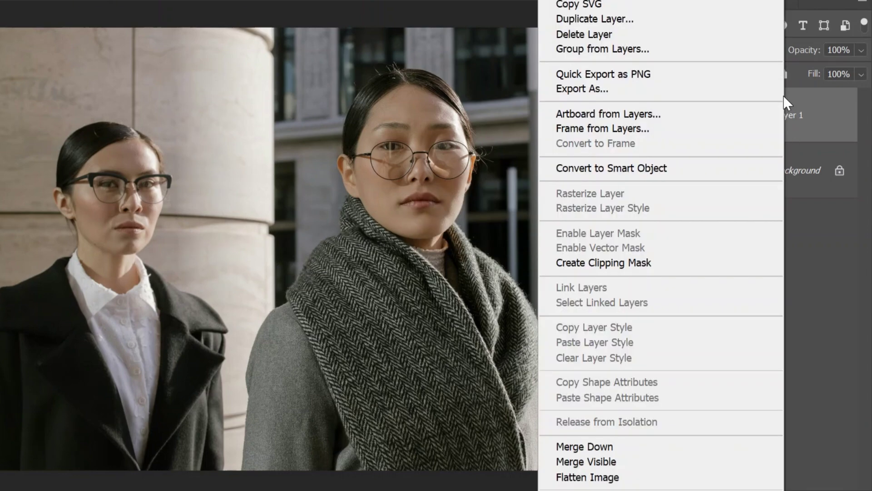
click(636, 167)
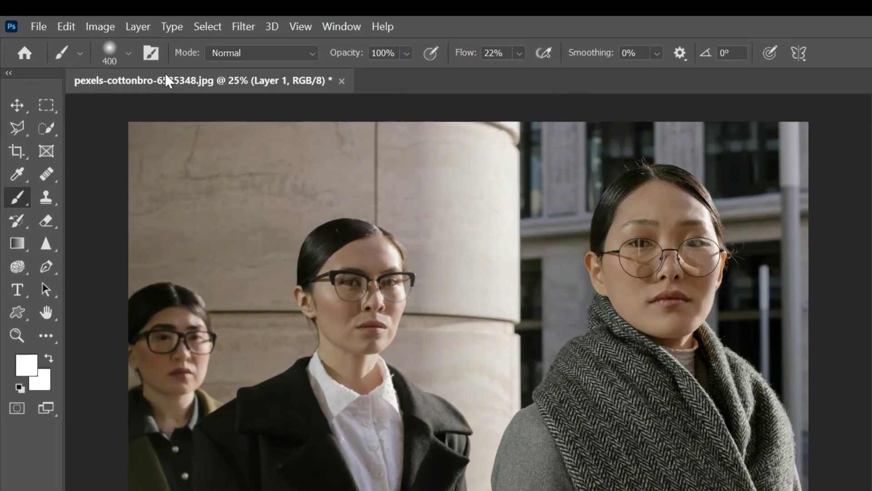
Apply a Threshold smart filter at level 175 to the copied layer.
click(81, 20)
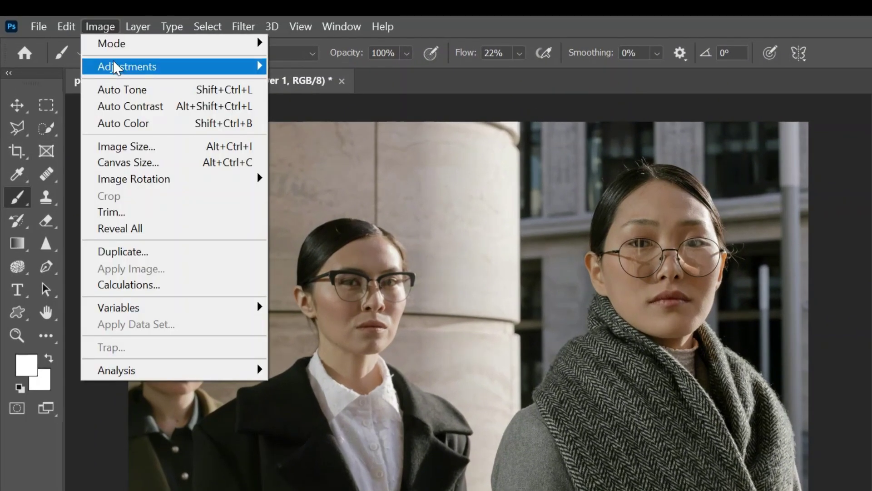
mouse_move(117, 68)
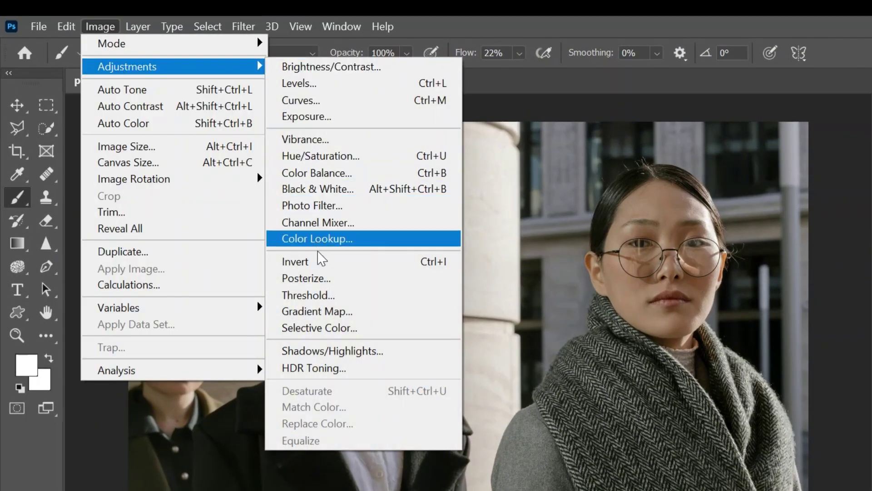
click(329, 296)
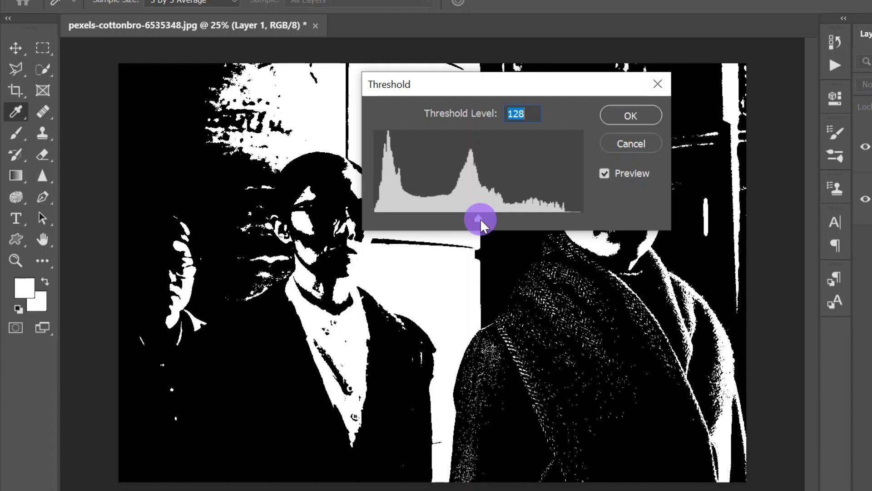
drag(480, 219, 516, 218)
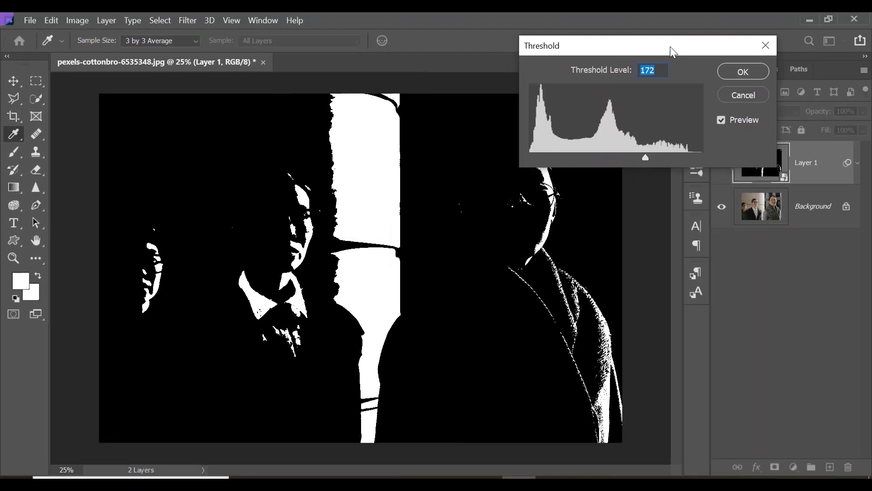
drag(670, 46, 775, 79)
drag(749, 189, 754, 190)
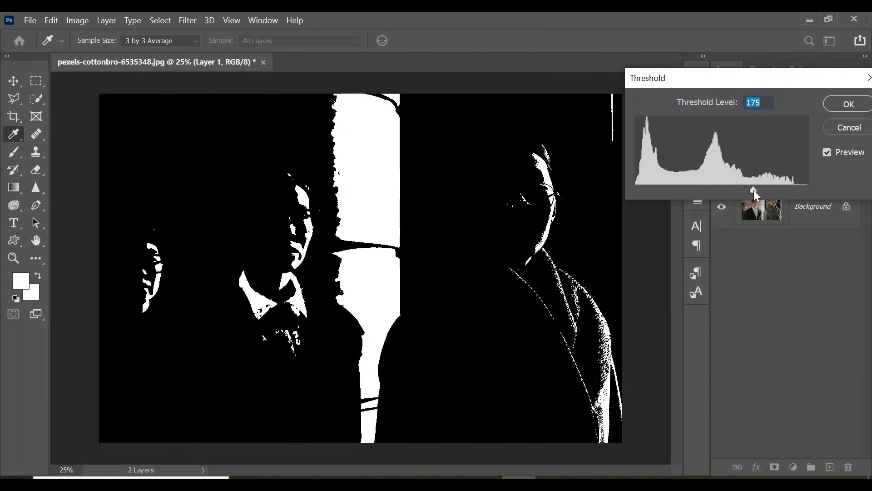
drag(784, 78, 638, 97)
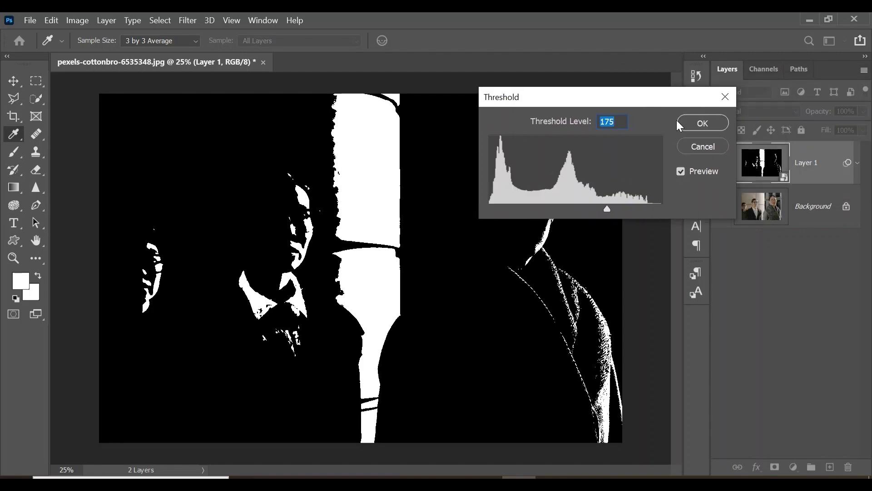
click(691, 124)
key(b)
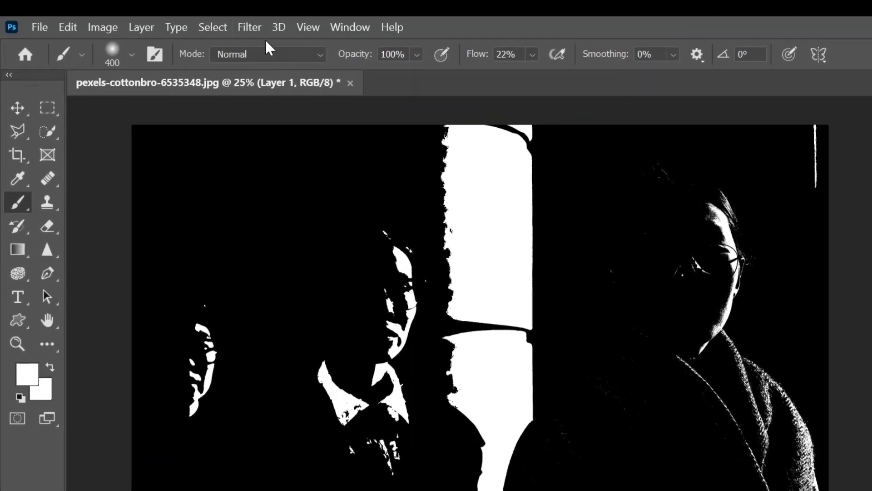
click(255, 27)
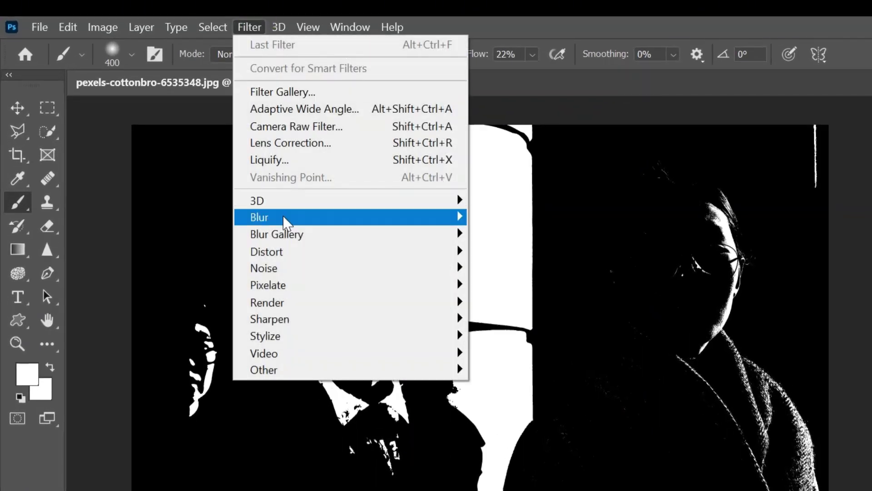
Add a Gaussian Blur smart filter to Layer 1 with an increased radius.
mouse_move(300, 222)
click(511, 286)
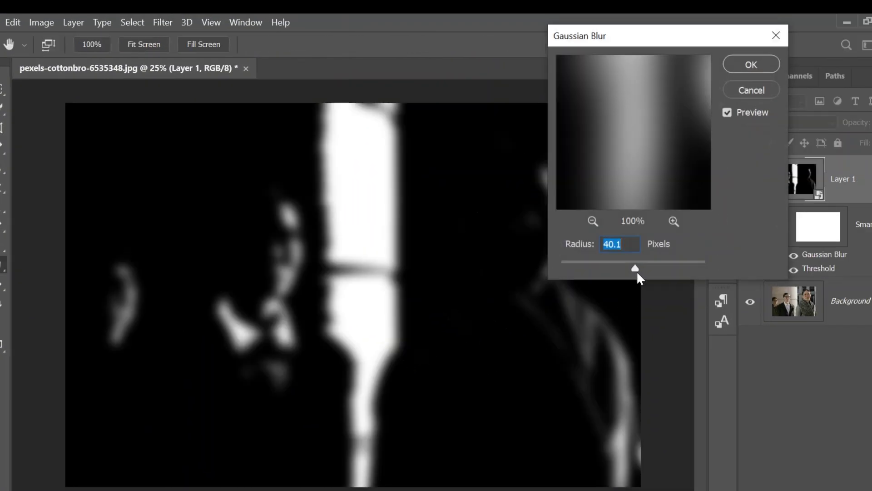
click(635, 269)
drag(625, 271, 635, 268)
click(745, 66)
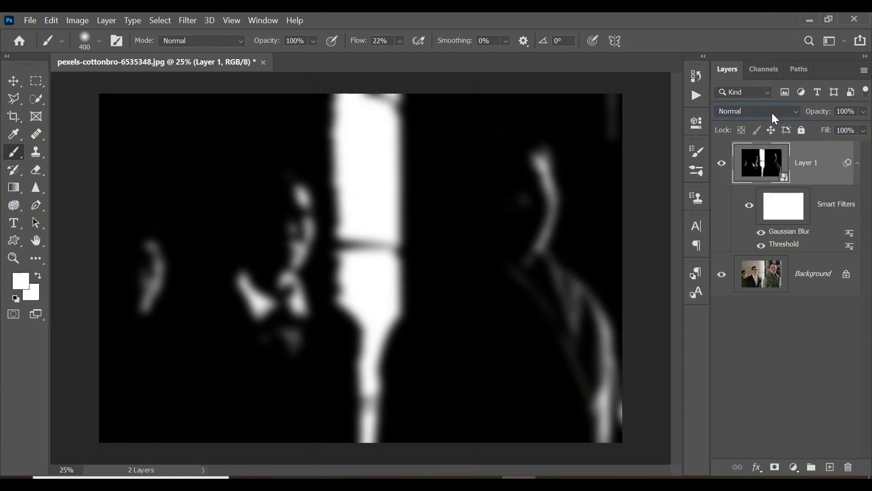
Set Layer 1 to Screen blend mode and toggle its visibility to compare the glow.
click(806, 124)
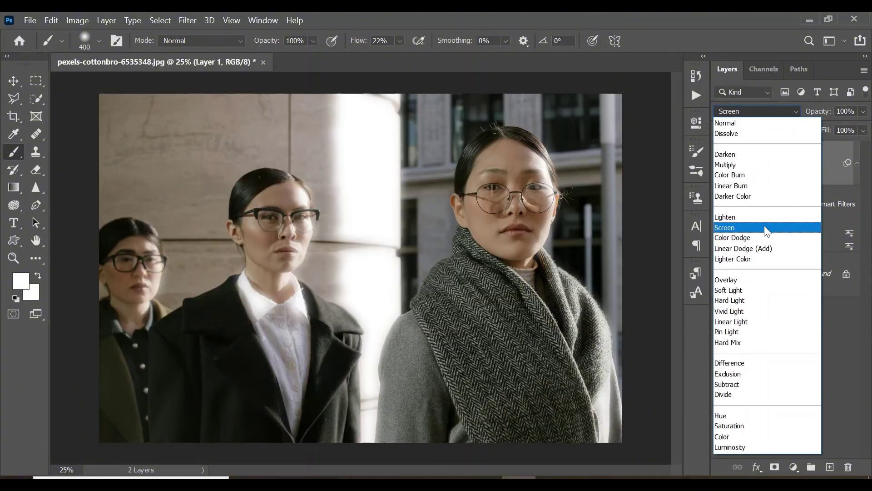
click(764, 226)
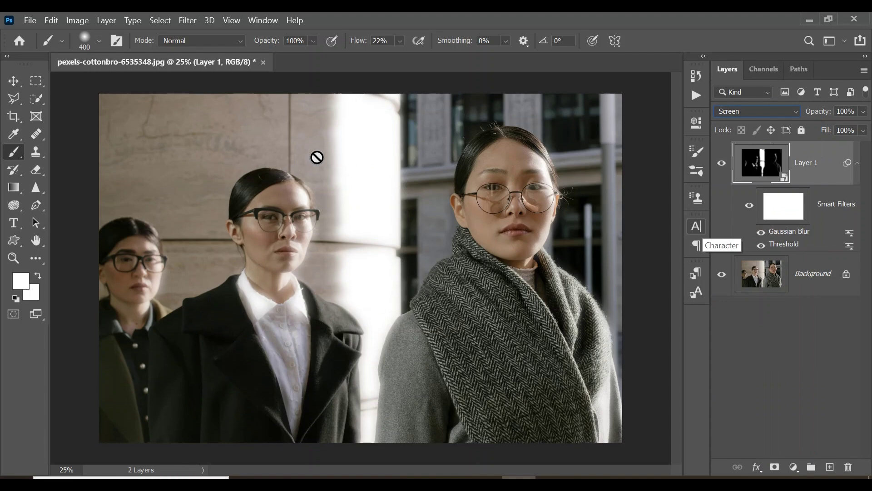
click(721, 168)
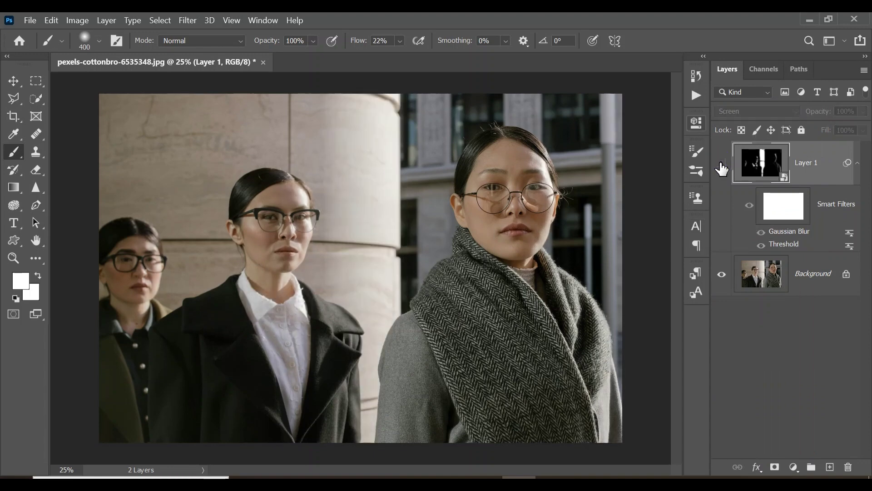
click(722, 168)
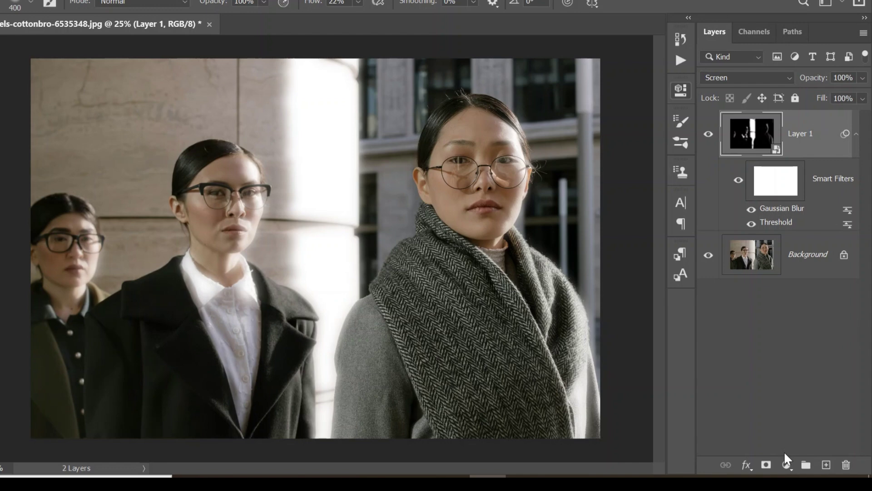
Add a red ff0000 Solid Color fill layer, clip it to Layer 1, and blend it in Soft Light.
click(794, 467)
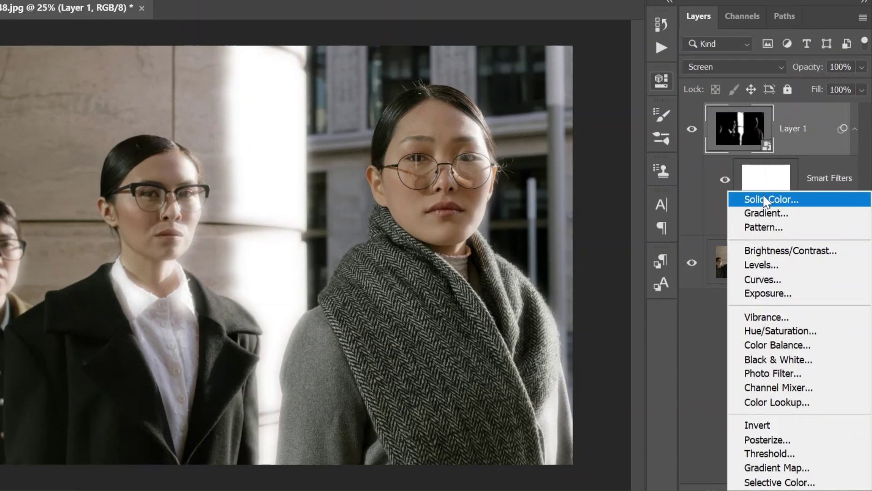
click(764, 197)
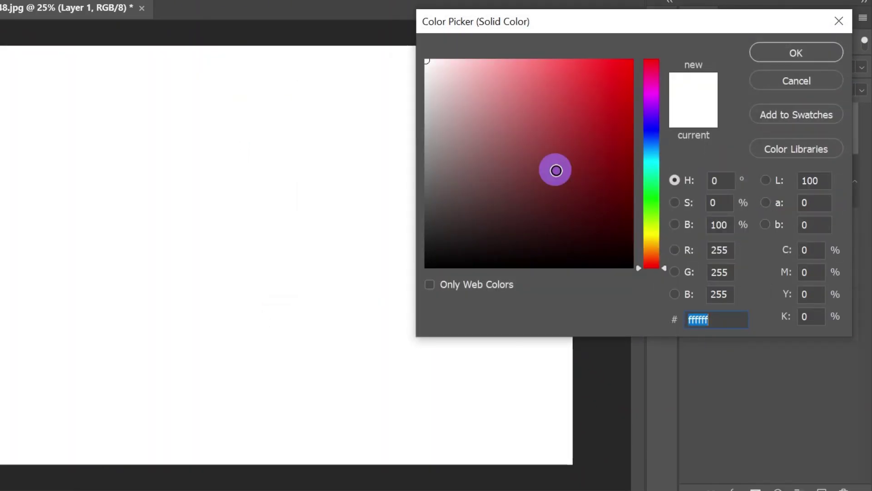
text(ff0000)
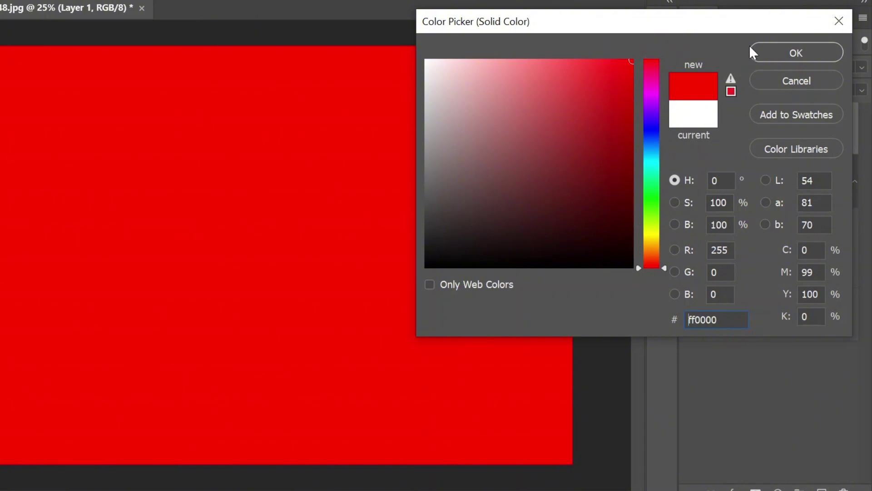
click(796, 52)
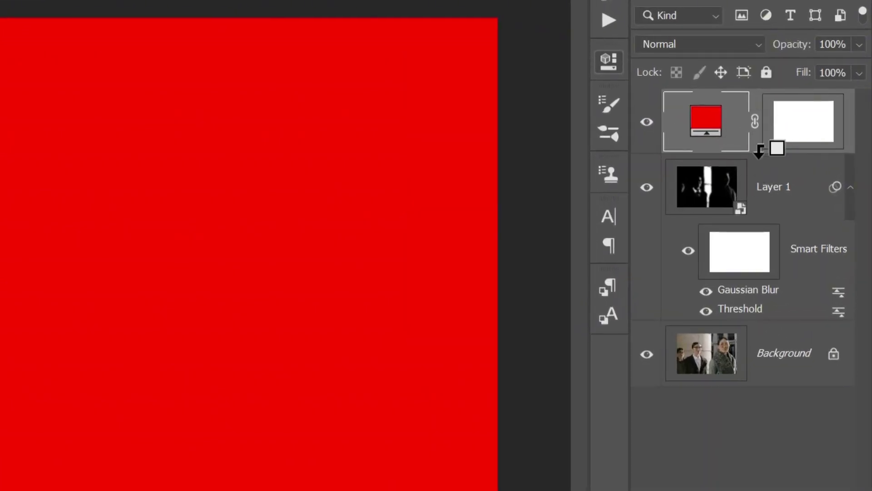
alt+click(759, 152)
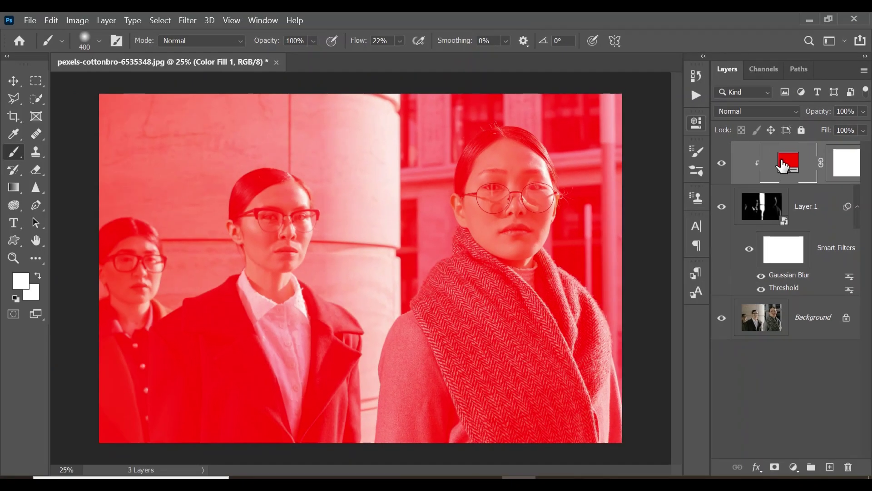
click(781, 111)
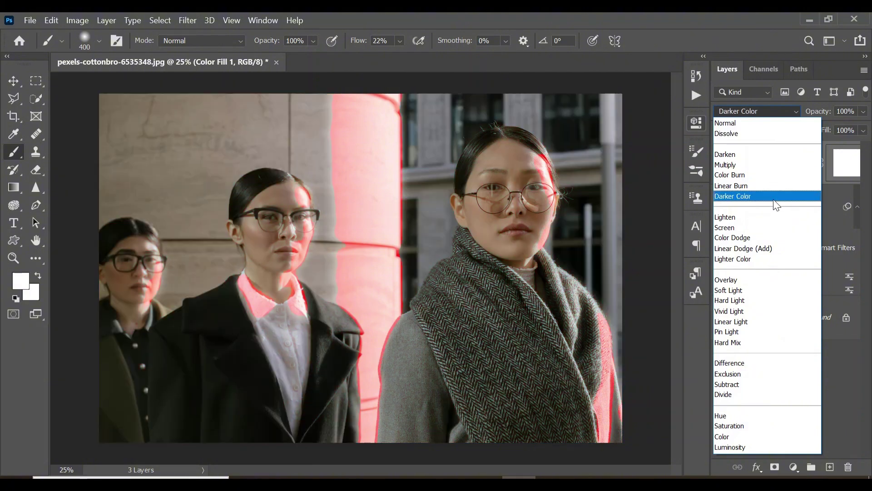
click(761, 291)
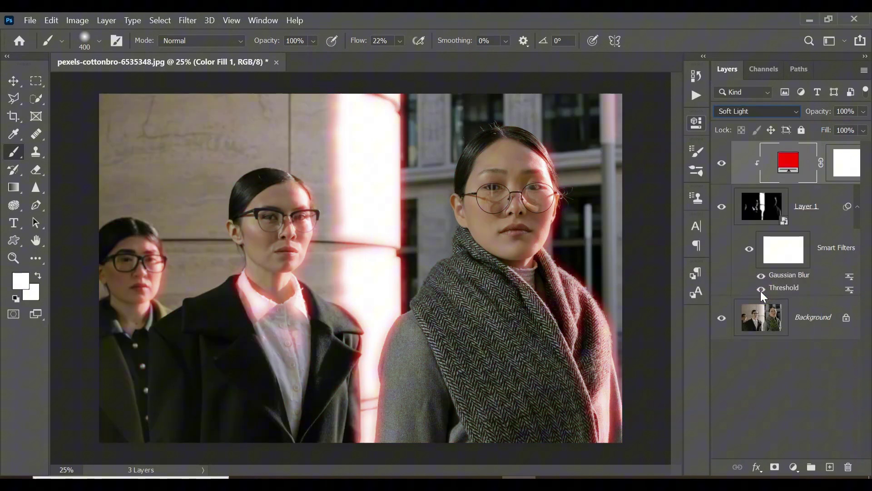
Change the fill colour to amber ffae00, then toggle the fill off and on to compare.
double_click(791, 156)
drag(644, 74, 771, 69)
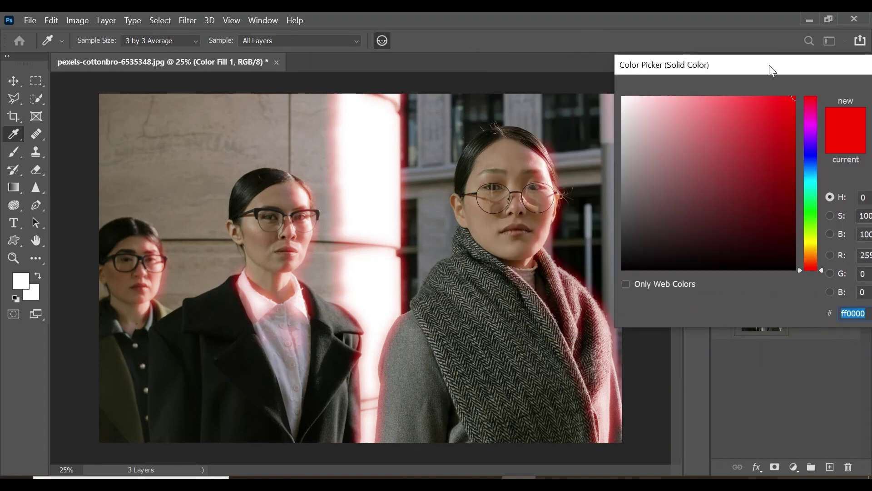
drag(811, 169, 817, 249)
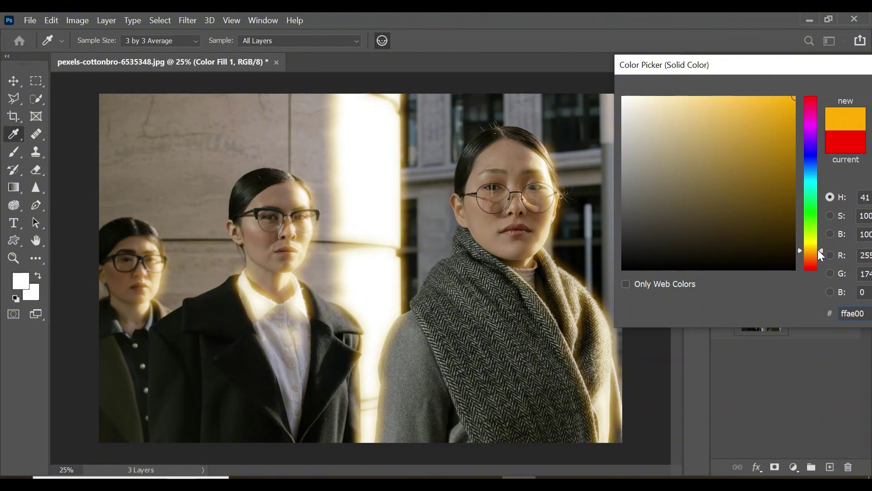
drag(752, 67, 602, 93)
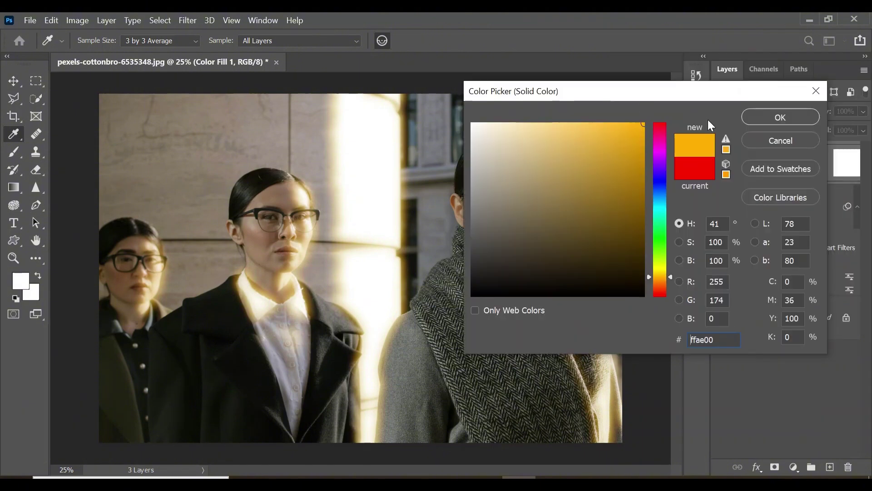
click(757, 118)
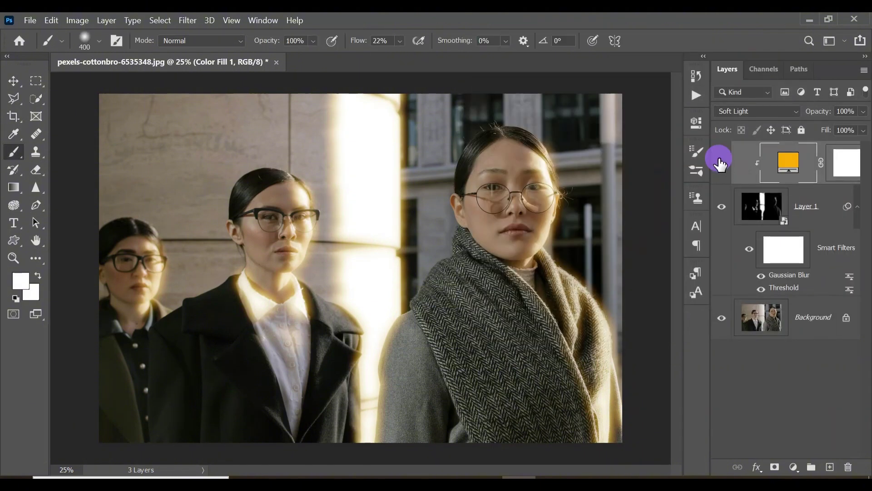
click(721, 163)
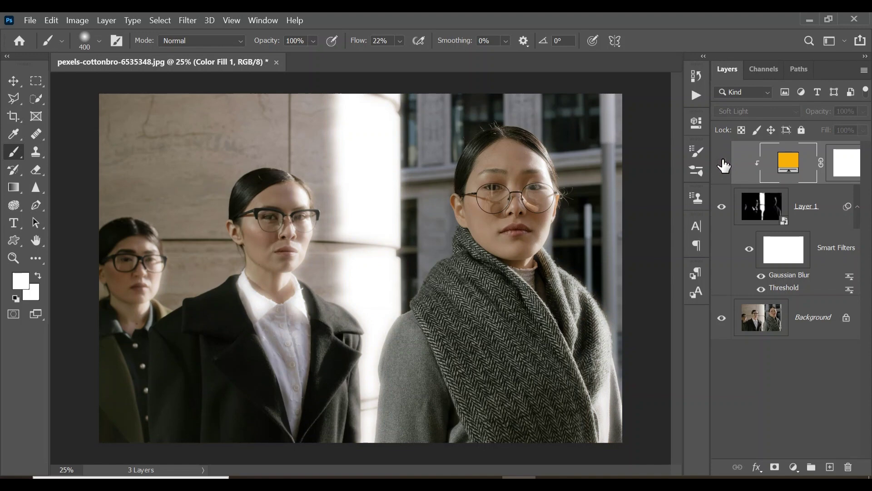
click(724, 164)
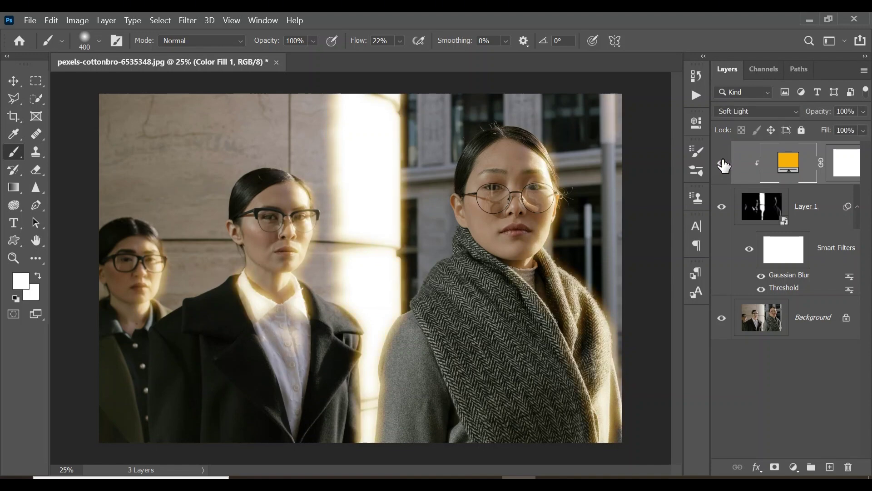
Cut out the dancer with Select Subject onto Layer 1 and convert it to a Smart Object.
click(722, 164)
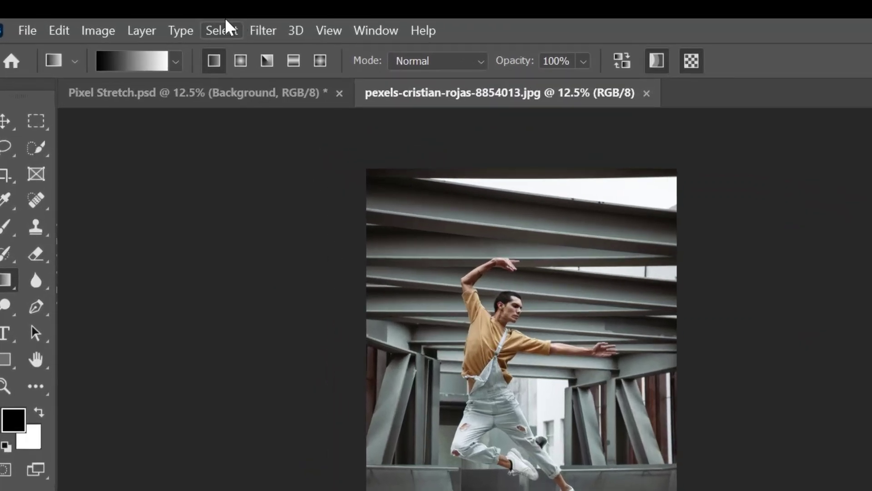
click(160, 20)
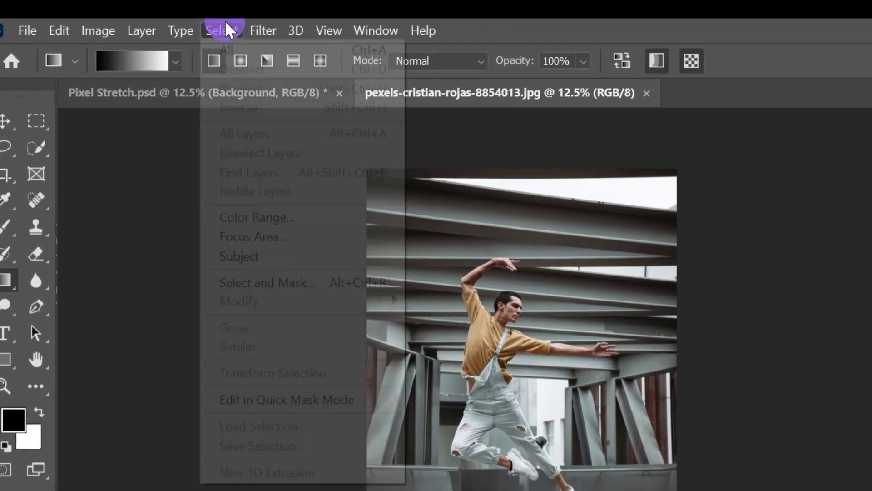
click(260, 252)
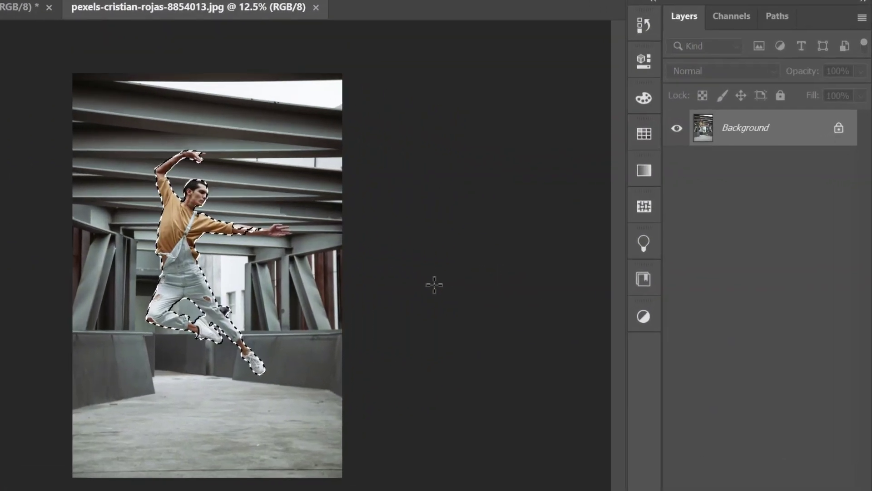
key(ctrl+j)
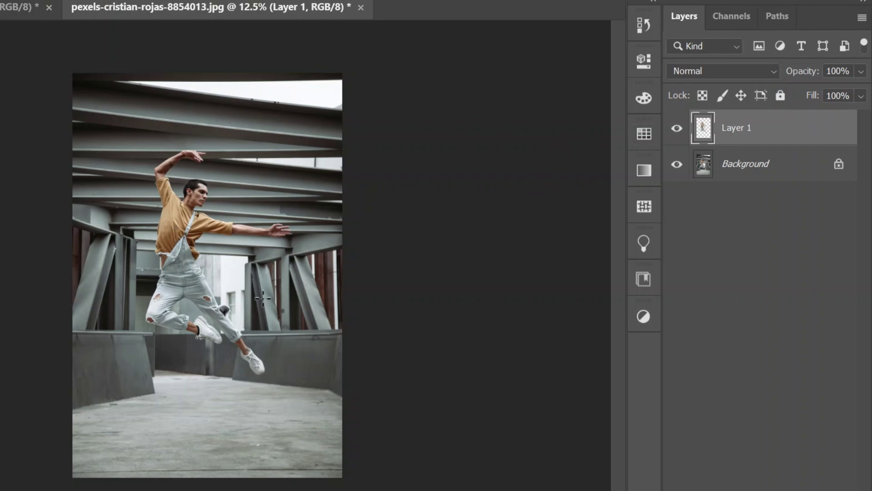
right_click(753, 120)
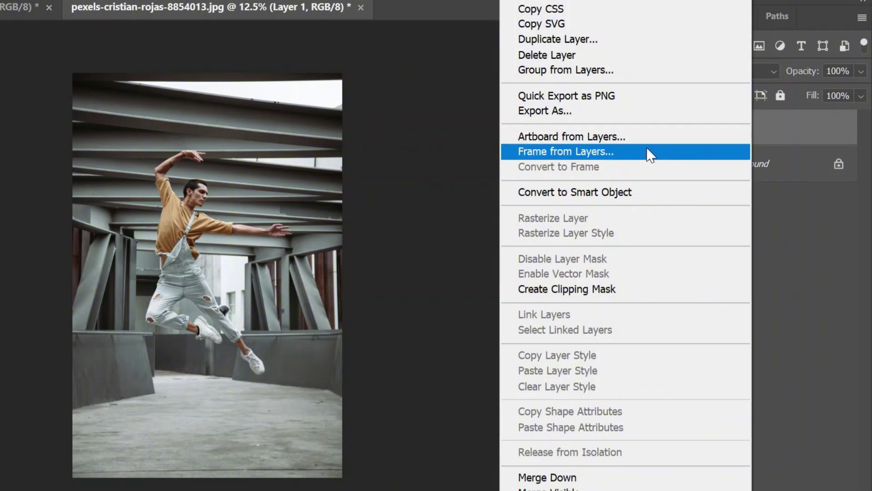
click(636, 191)
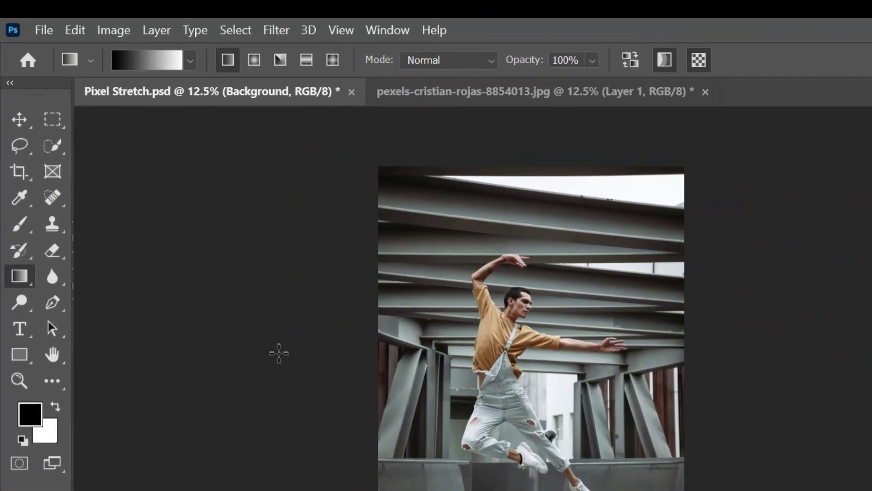
Copy a one-pixel Single Row Marquee strip across the dancer's chest onto new Layer 2.
click(58, 121)
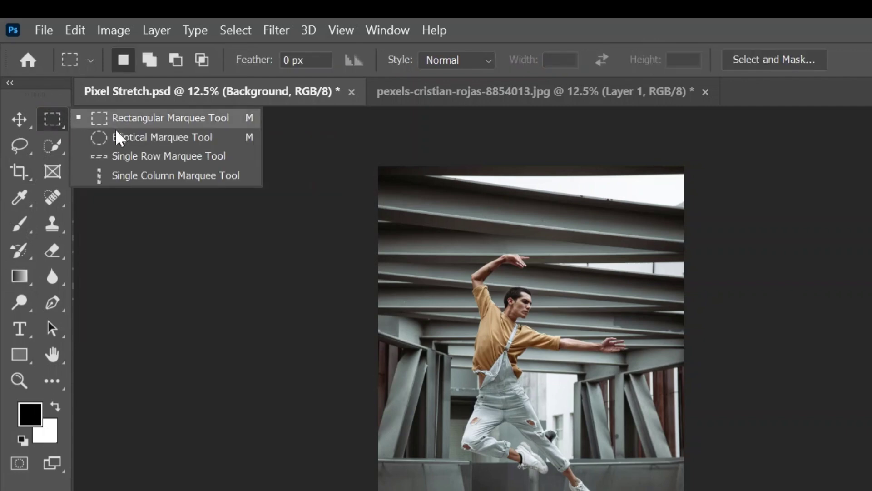
click(124, 156)
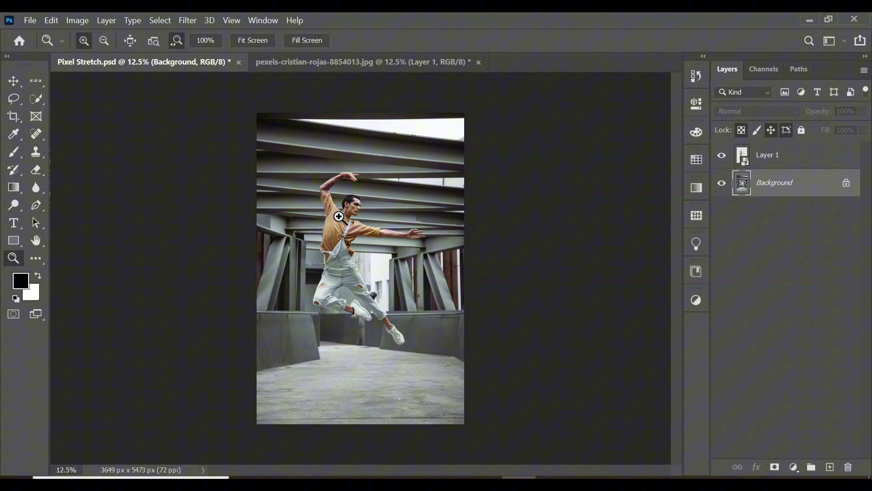
drag(386, 286, 459, 294)
drag(404, 258, 407, 255)
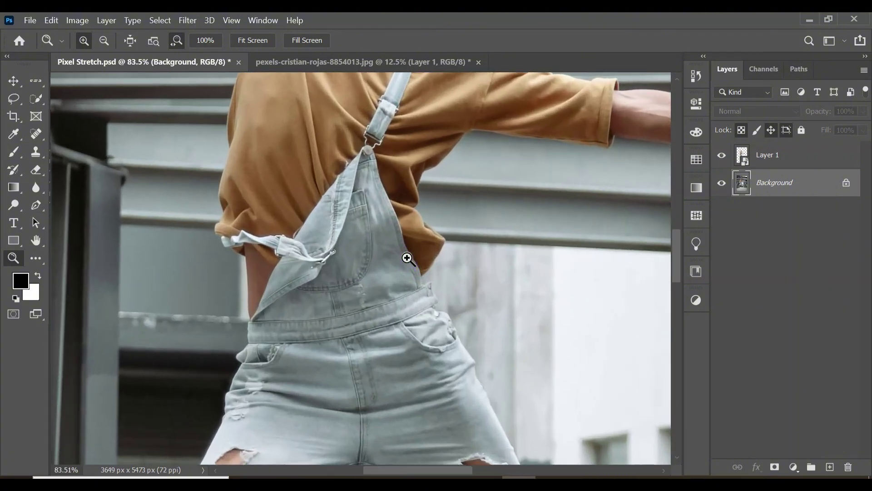
click(44, 82)
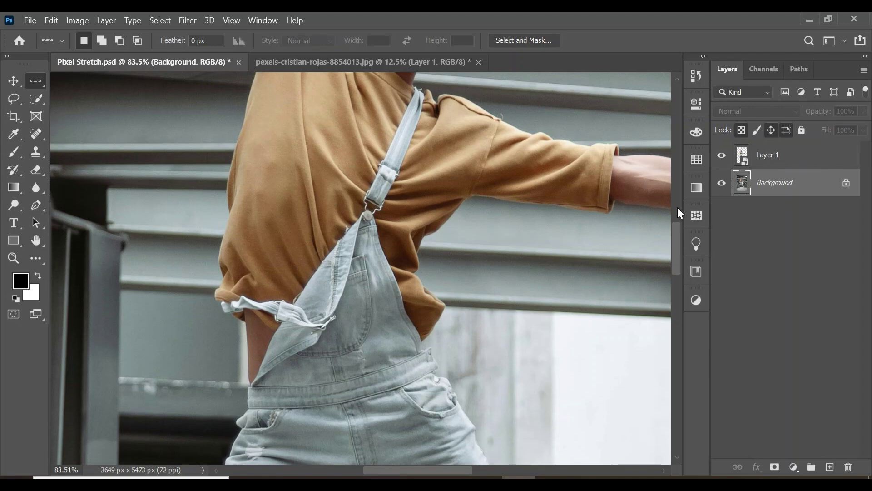
click(761, 157)
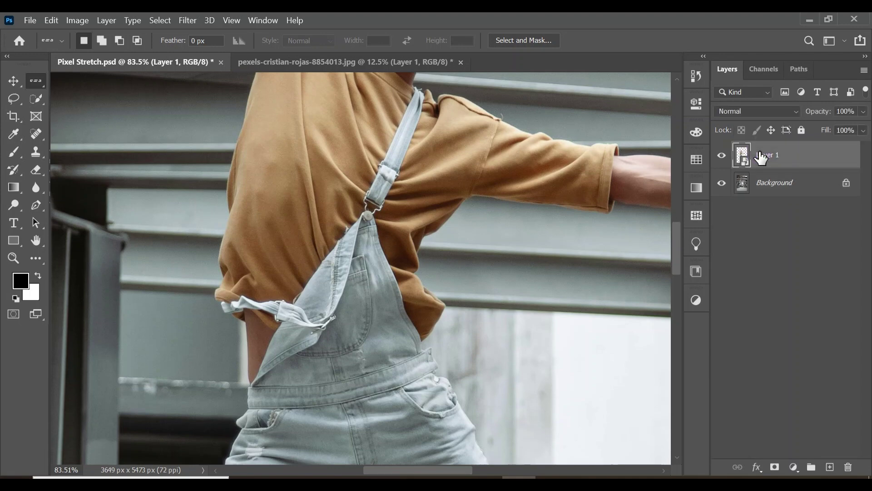
drag(333, 230, 344, 247)
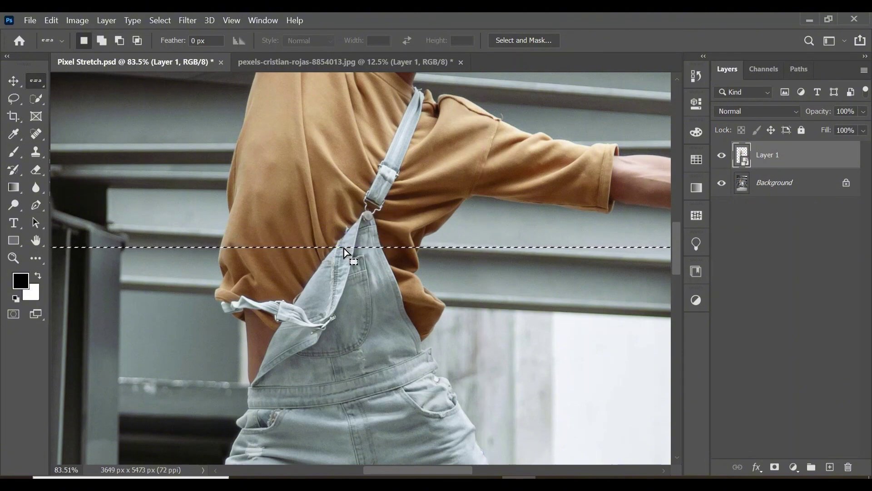
key(ctrl+c)
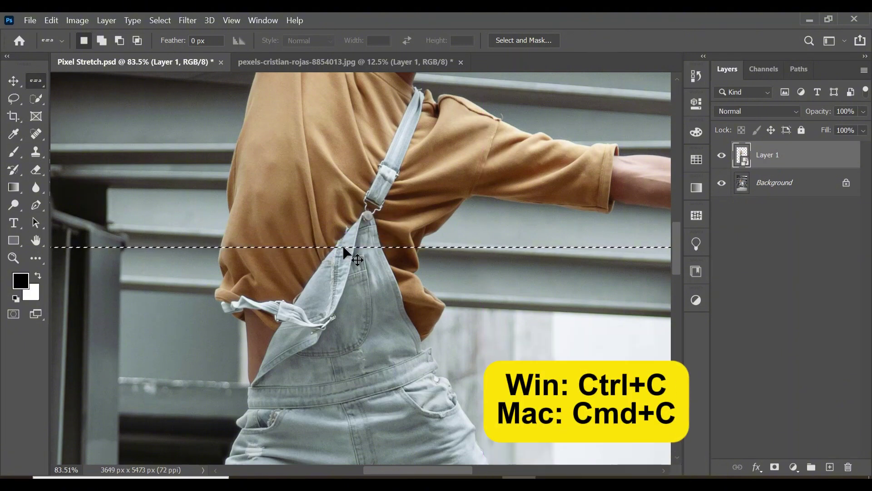
key(ctrl+v)
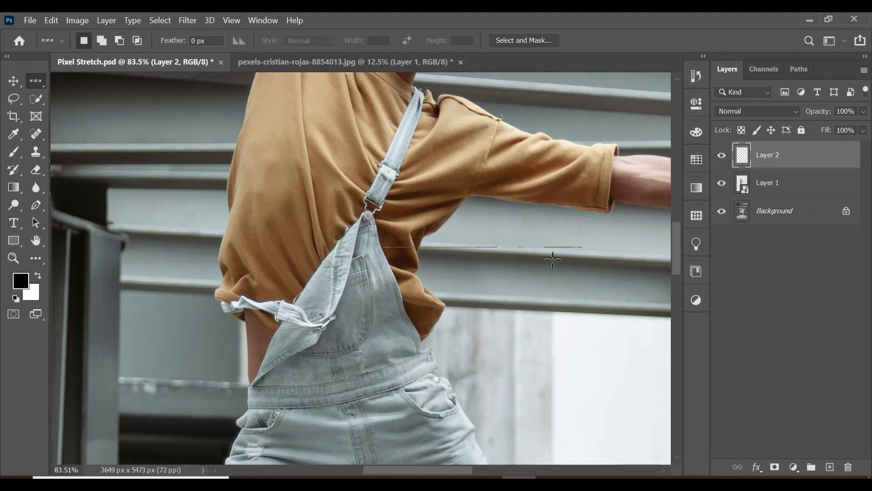
key(z)
drag(537, 225, 455, 225)
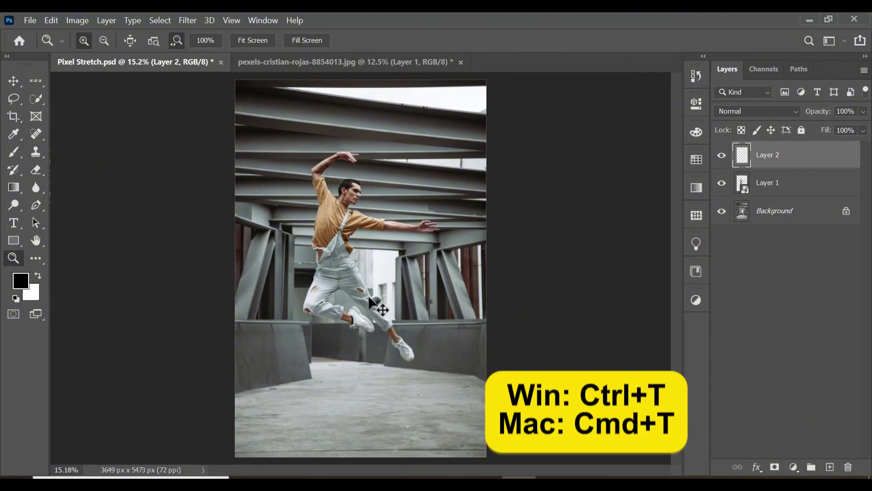
Free Transform the pasted row, stretching it taller upward and downward.
key(ctrl+t)
drag(361, 238, 361, 151)
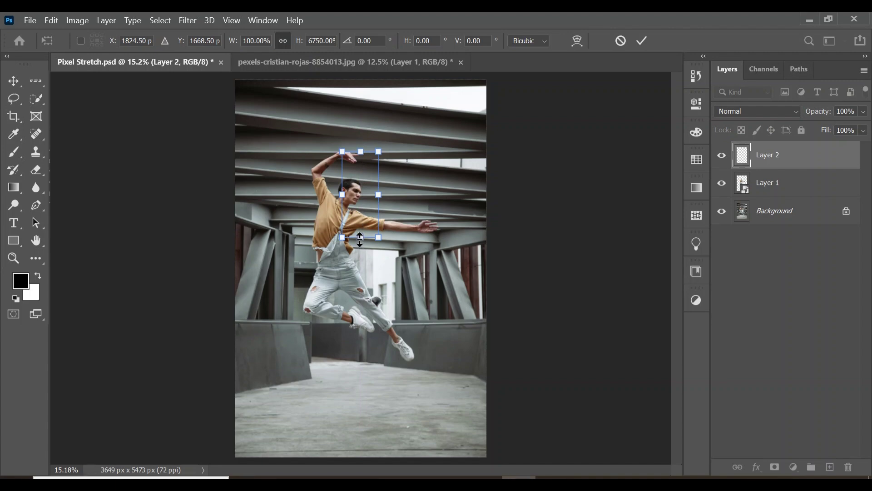
drag(361, 238, 360, 338)
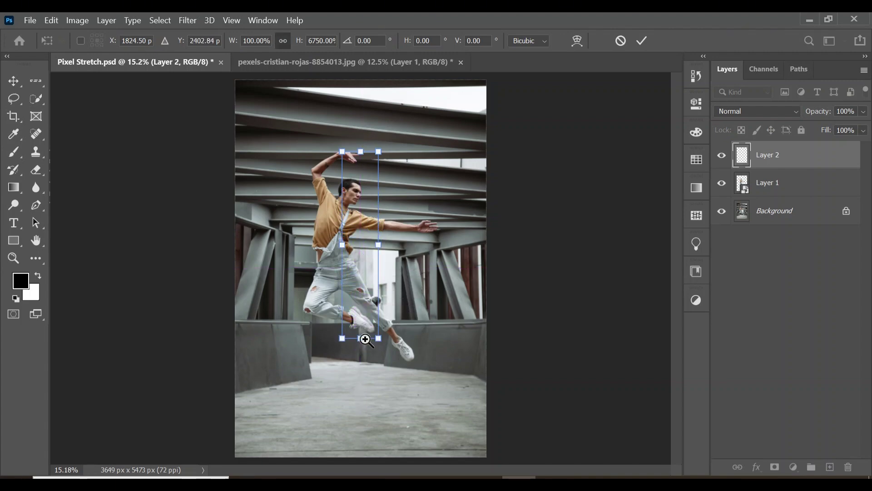
key(Return)
key(z)
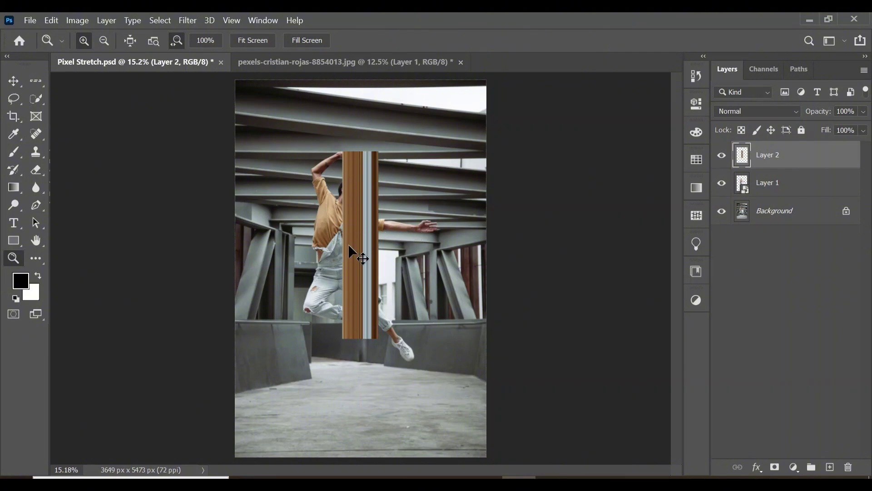
Rotate the strip horizontal, widen it to the canvas edges, stretch it taller, and make Layer 2 a Smart Object.
key(ctrl+t)
drag(390, 355, 484, 165)
drag(456, 245, 486, 244)
drag(254, 244, 234, 245)
drag(360, 227, 356, 187)
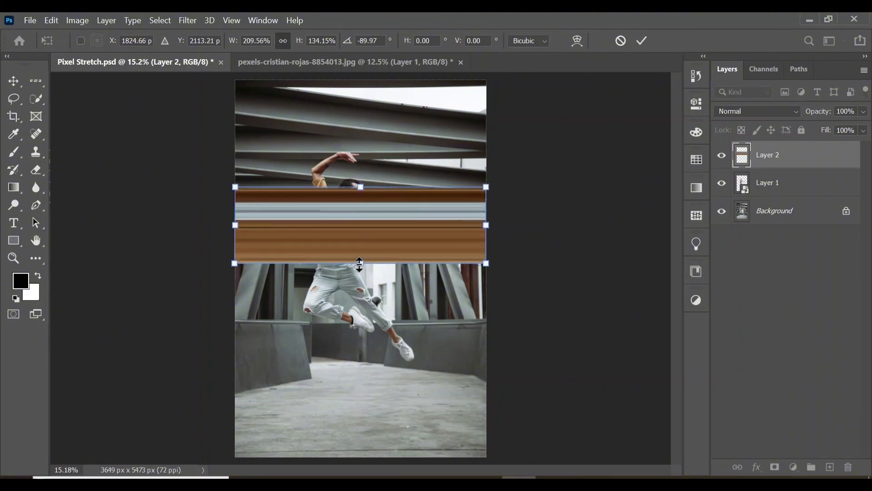
drag(361, 263, 363, 323)
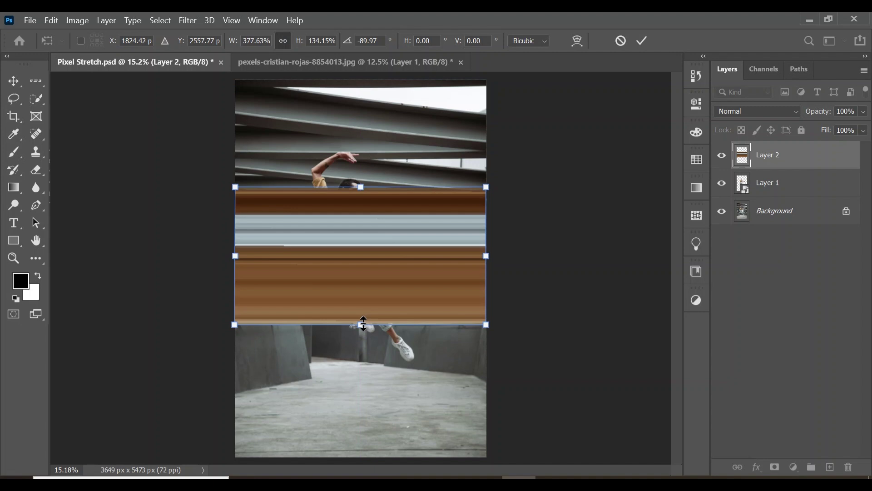
key(z)
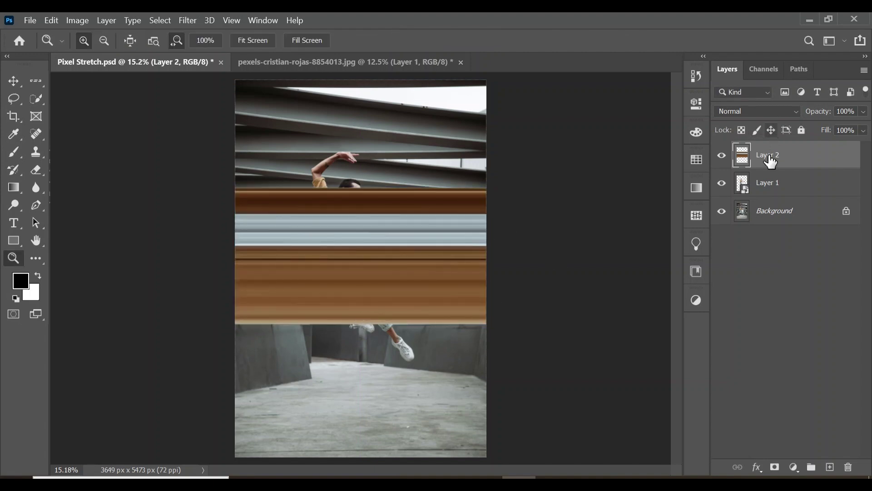
right_click(770, 160)
click(664, 204)
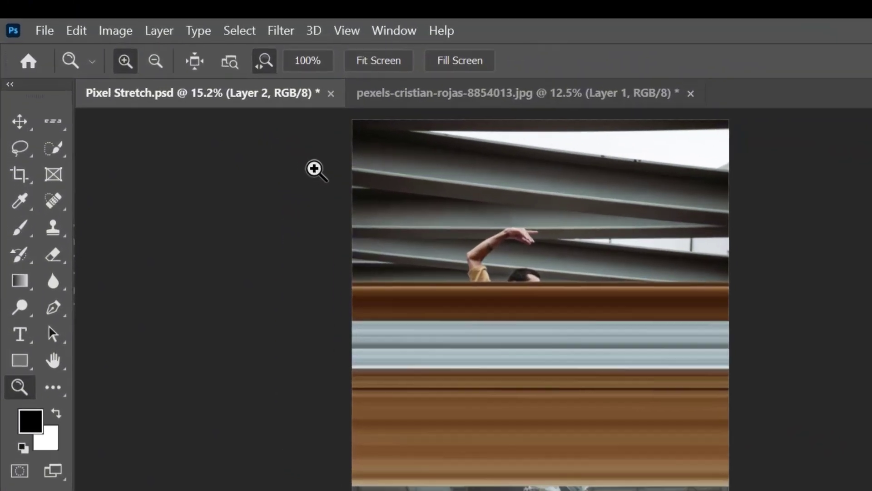
Apply Distort > Polar Coordinates, Rectangular to Polar, to the band after zooming out the preview.
click(274, 28)
mouse_move(303, 289)
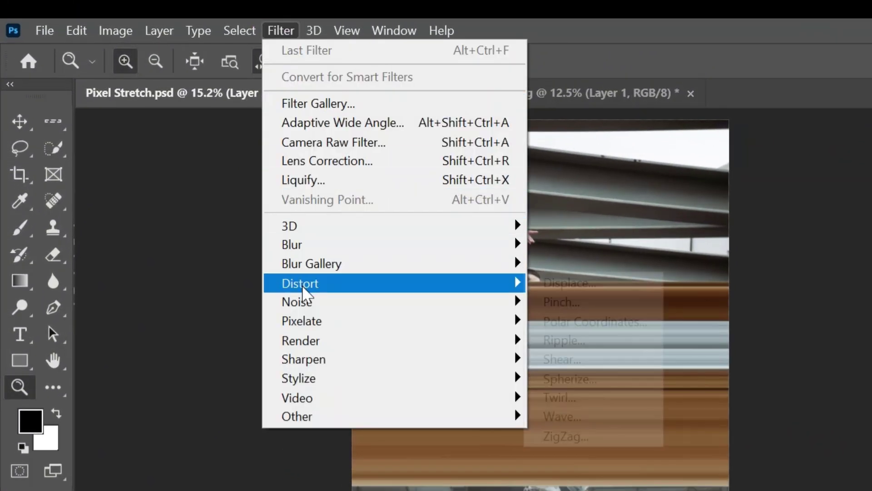
click(573, 328)
click(572, 330)
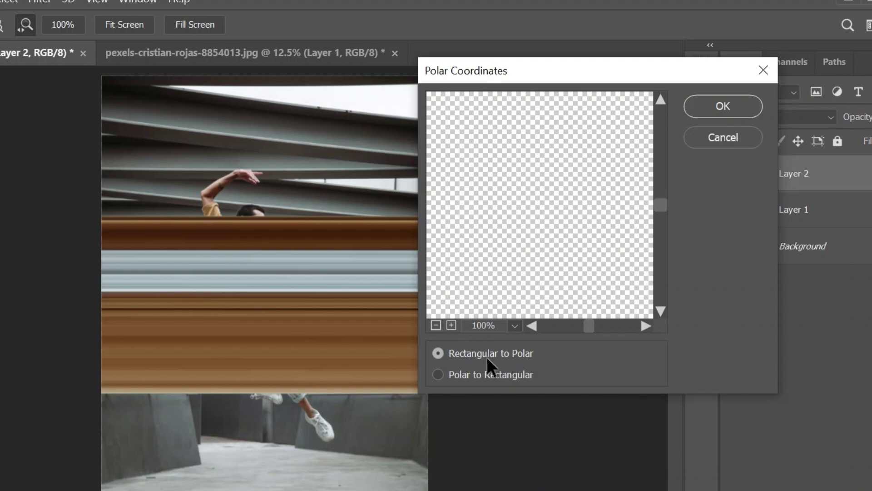
click(435, 325)
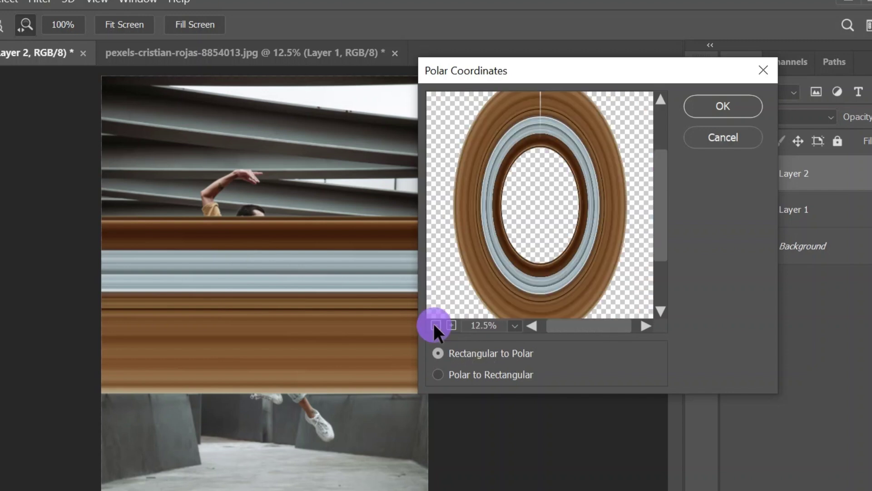
click(435, 325)
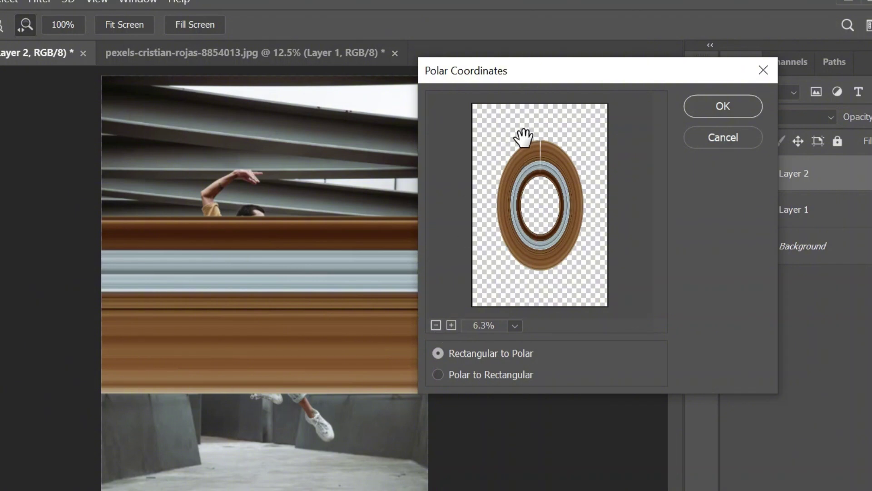
click(740, 103)
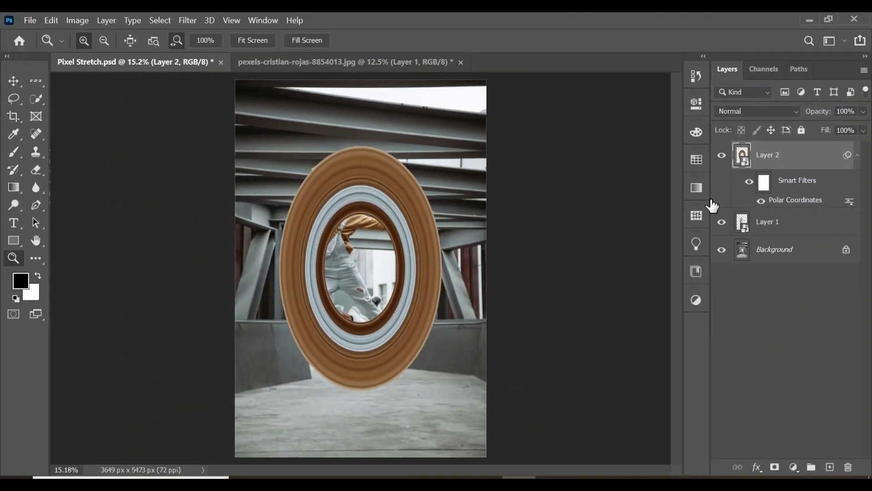
Convert the ring layer to a Smart Object and Free Transform its height to reshape the ring.
right_click(790, 154)
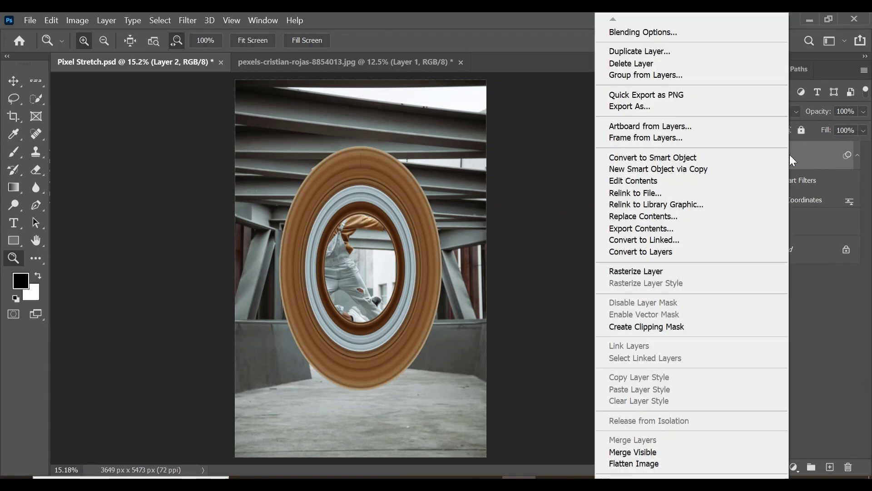
click(689, 159)
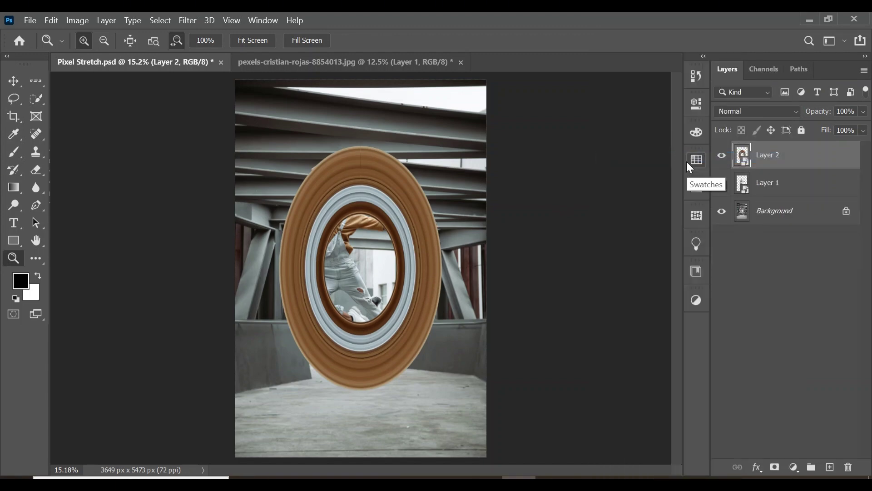
key(ctrl+t)
drag(361, 80, 372, 224)
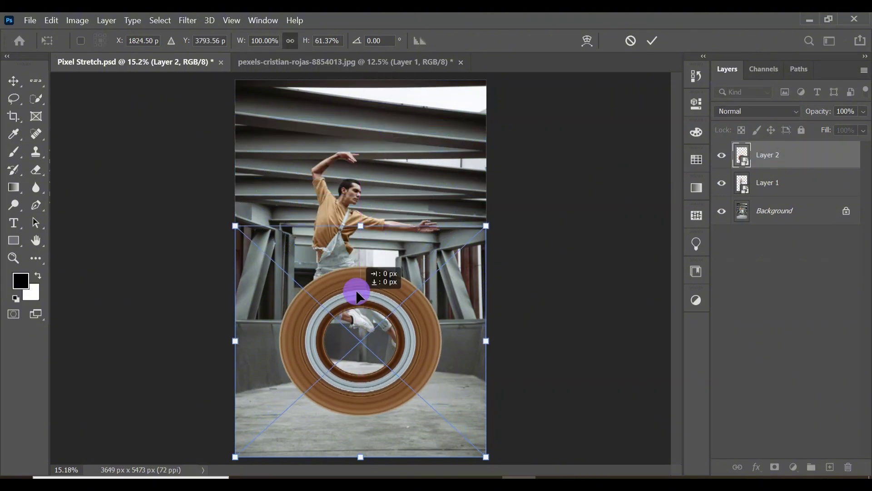
drag(357, 289, 366, 203)
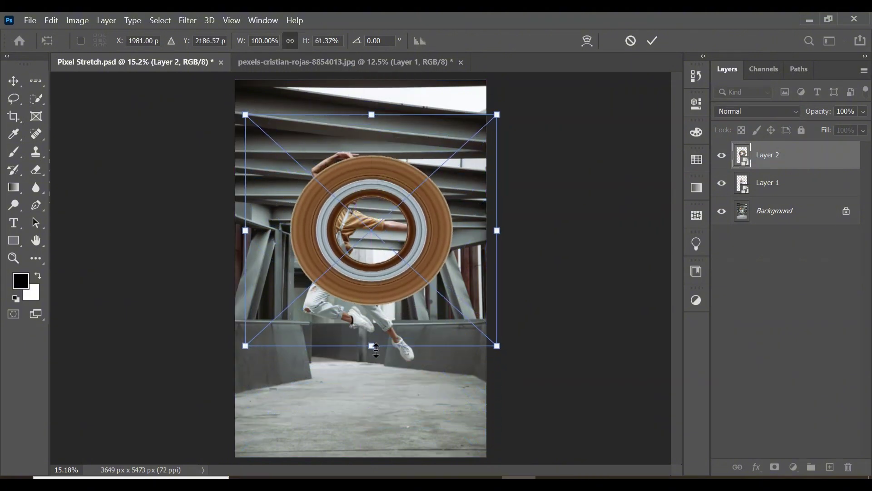
drag(373, 347, 375, 403)
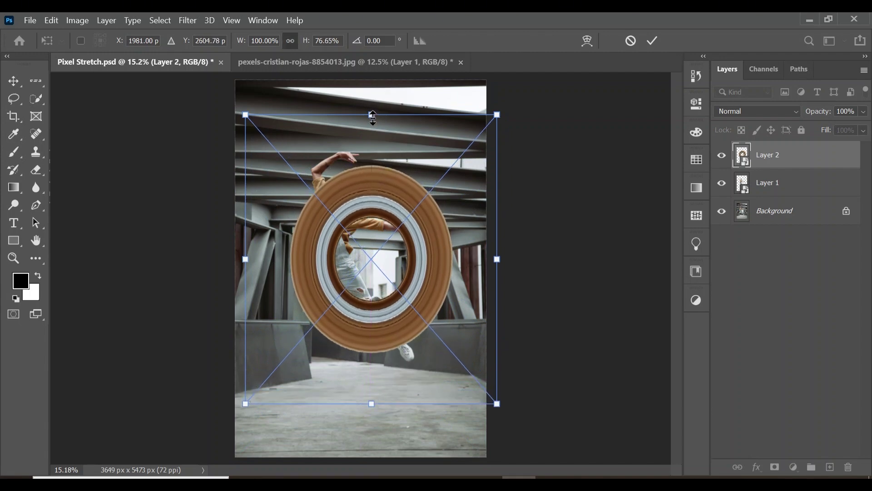
drag(372, 117, 370, 100)
key(Return)
key(z)
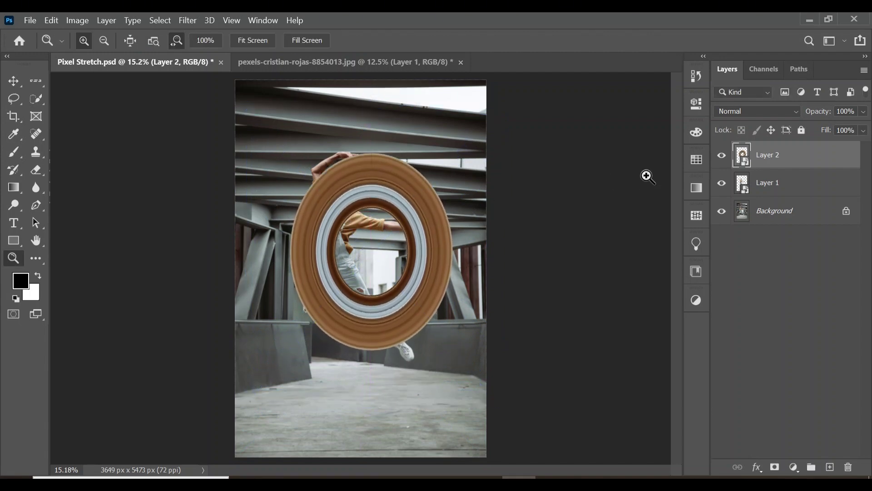
Move Layer 2 below Layer 1 and widen the ring to 115.70%.
drag(779, 152, 780, 200)
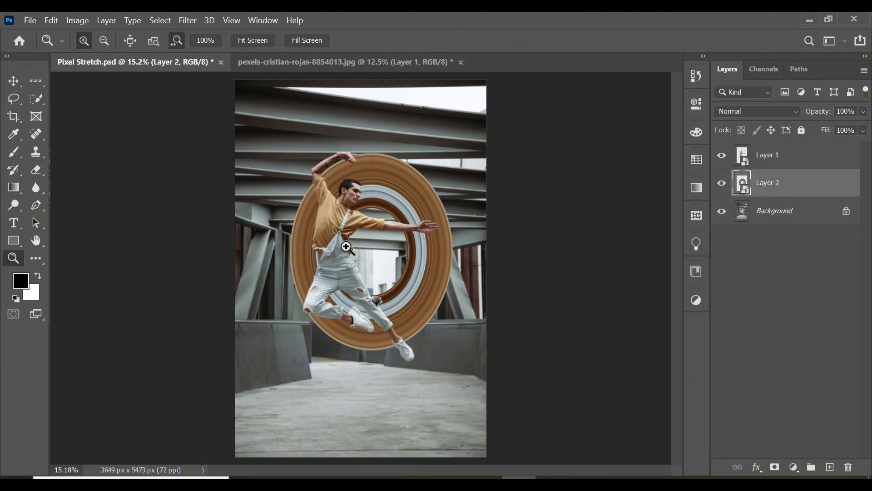
key(ctrl+t)
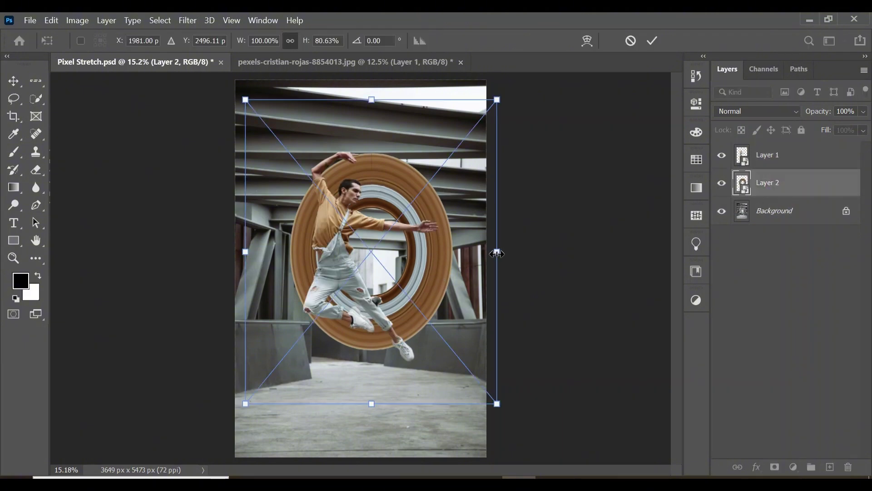
drag(496, 253, 536, 253)
drag(422, 241, 413, 242)
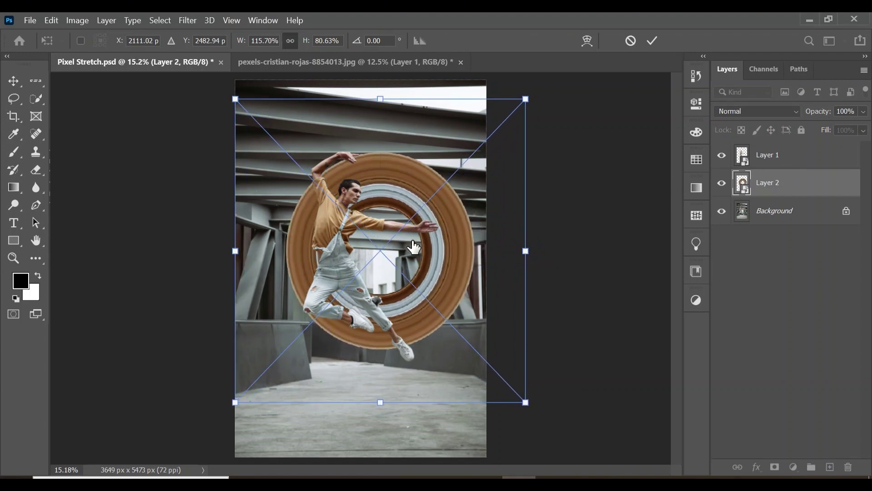
key(Return)
Add a mask to Layer 2 and paint over the ring's left edge with an enlarged black brush.
key(z)
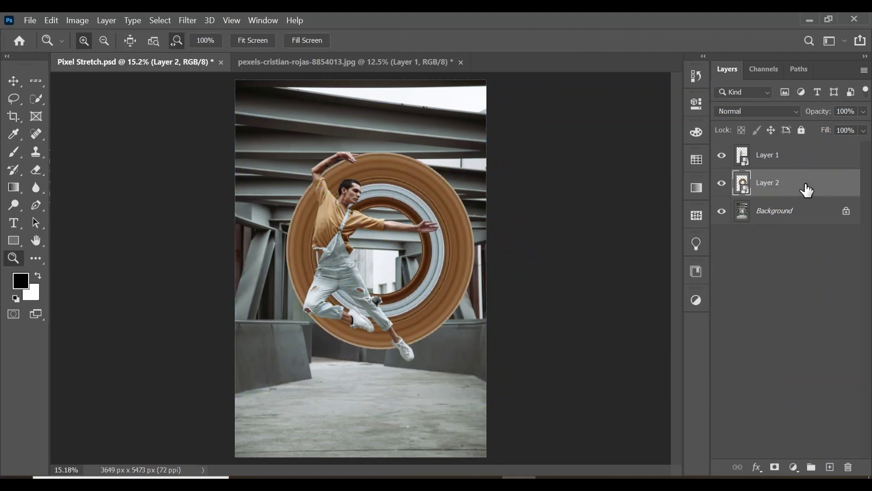
click(775, 467)
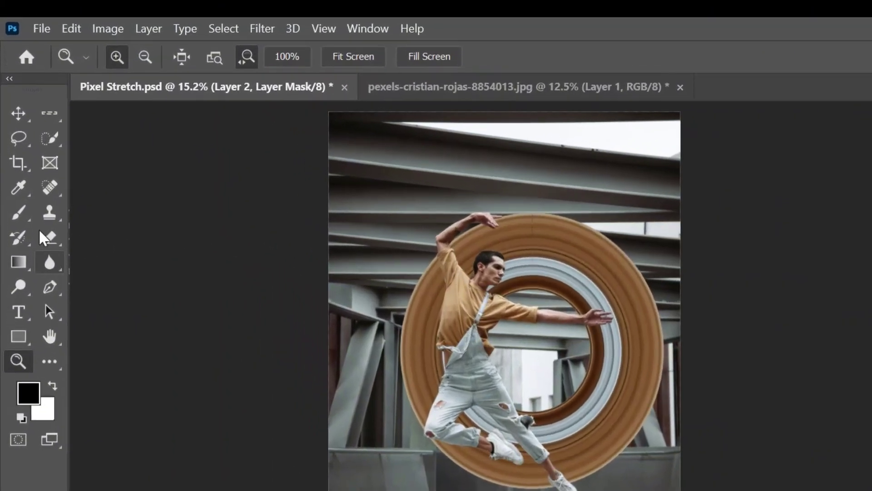
click(15, 173)
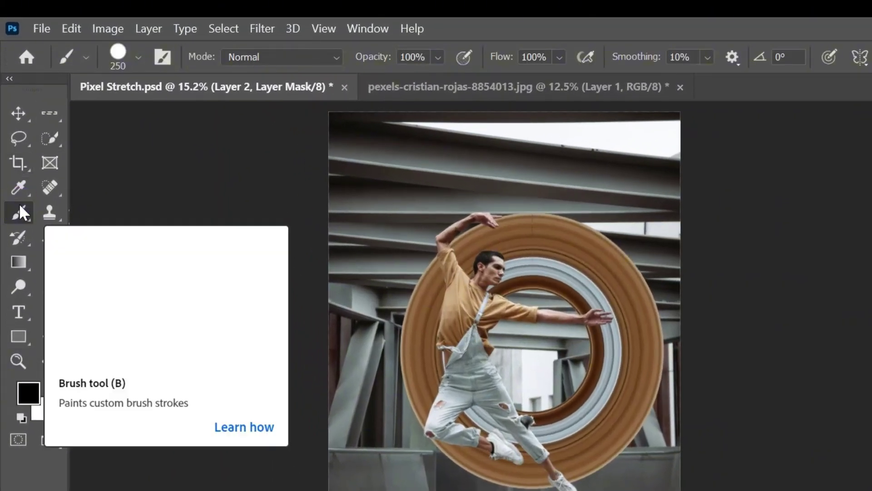
click(138, 56)
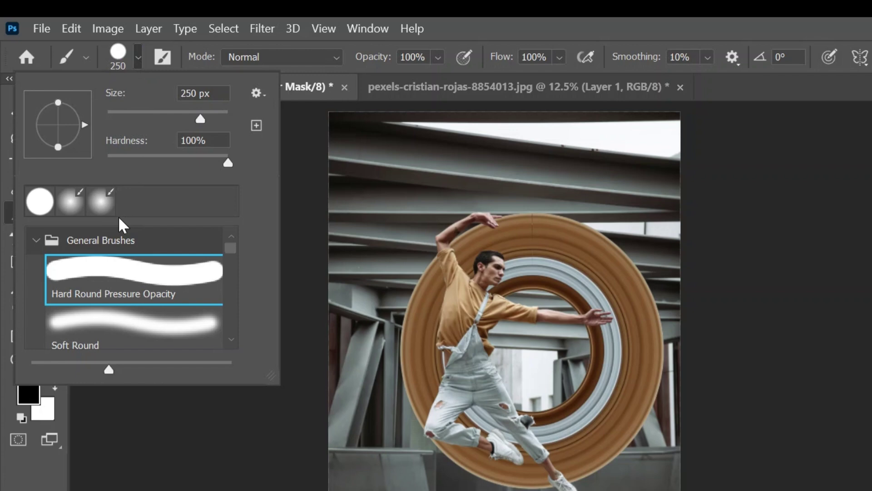
click(120, 56)
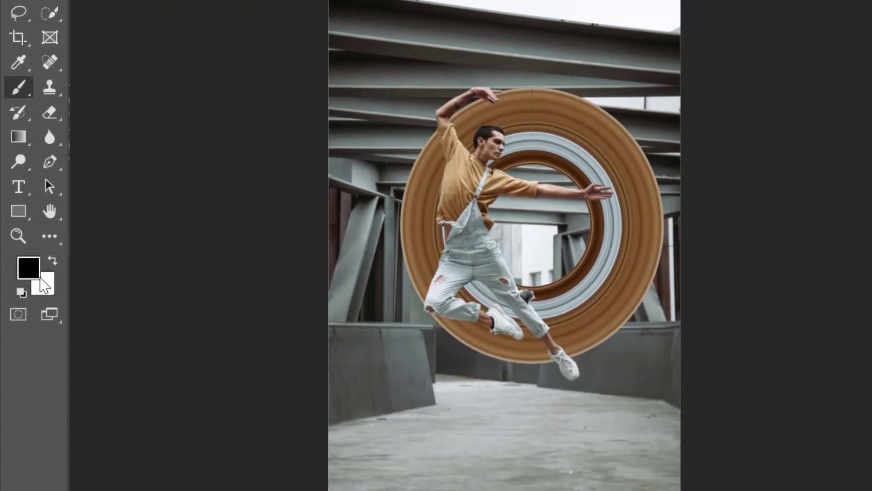
click(53, 258)
click(52, 258)
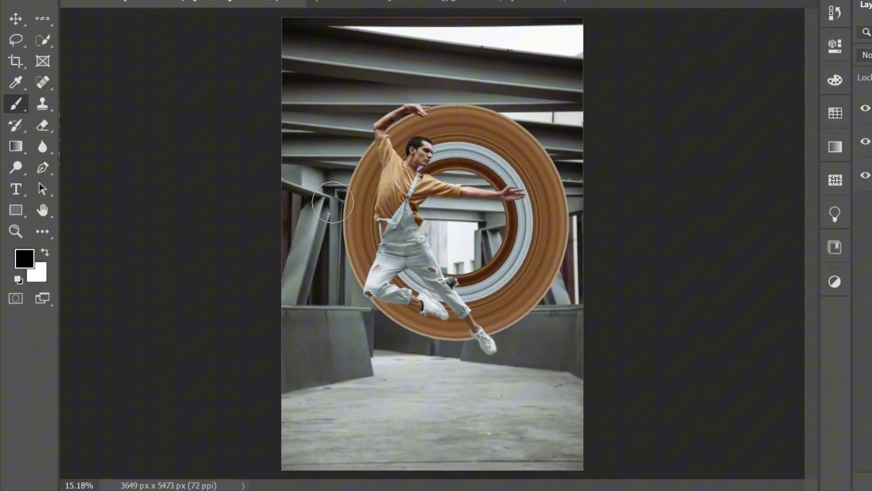
key(bracketright)
mouse_move(354, 146)
mouse_down()
mouse_move(359, 244)
mouse_move(346, 273)
mouse_move(371, 210)
mouse_move(352, 152)
mouse_move(360, 152)
mouse_move(362, 180)
mouse_move(354, 261)
mouse_up()
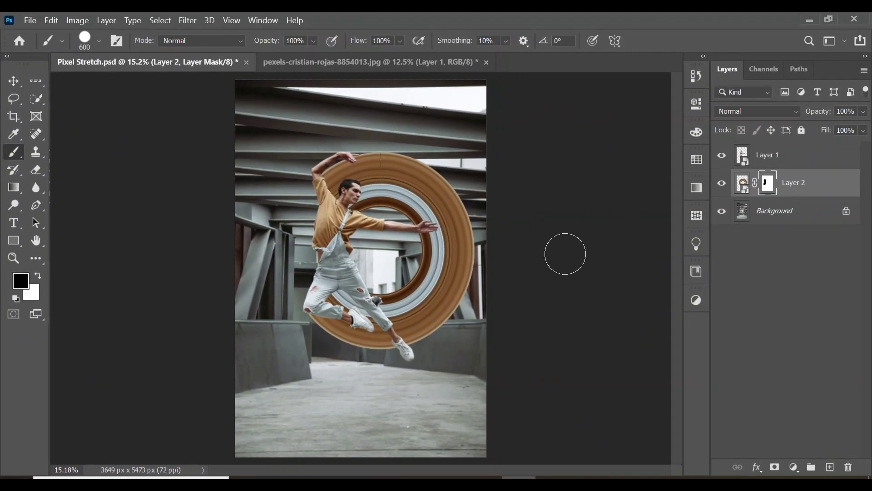